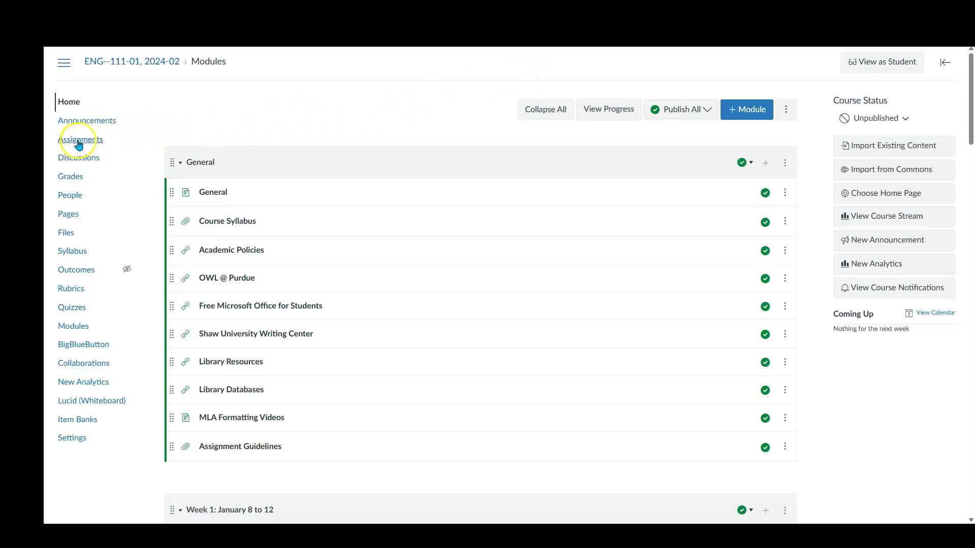
# Open the course Assignments page and review imported items like First Writing Assignment and Research Topic.
pyautogui.click(110, 144)
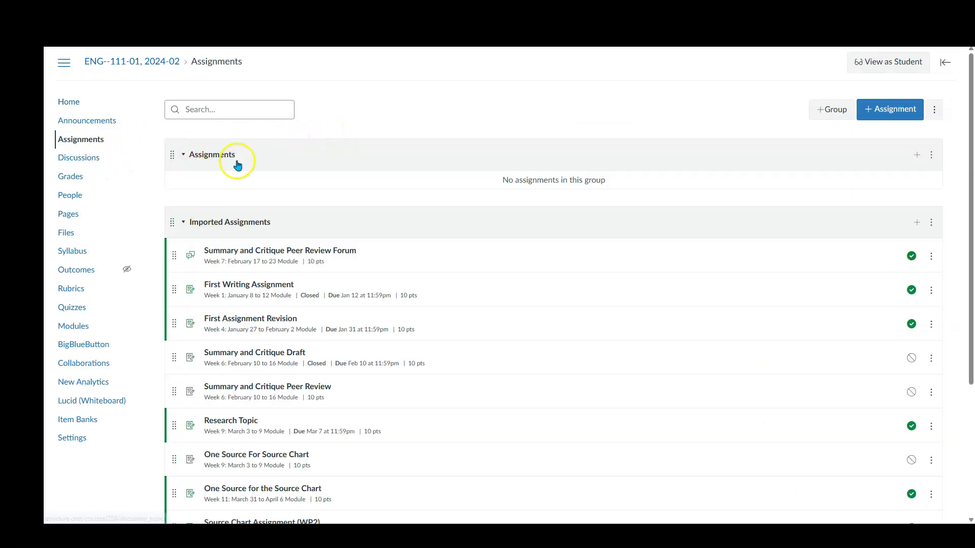
pyautogui.scroll(-3, 461, 300)
pyautogui.scroll(3, 462, 300)
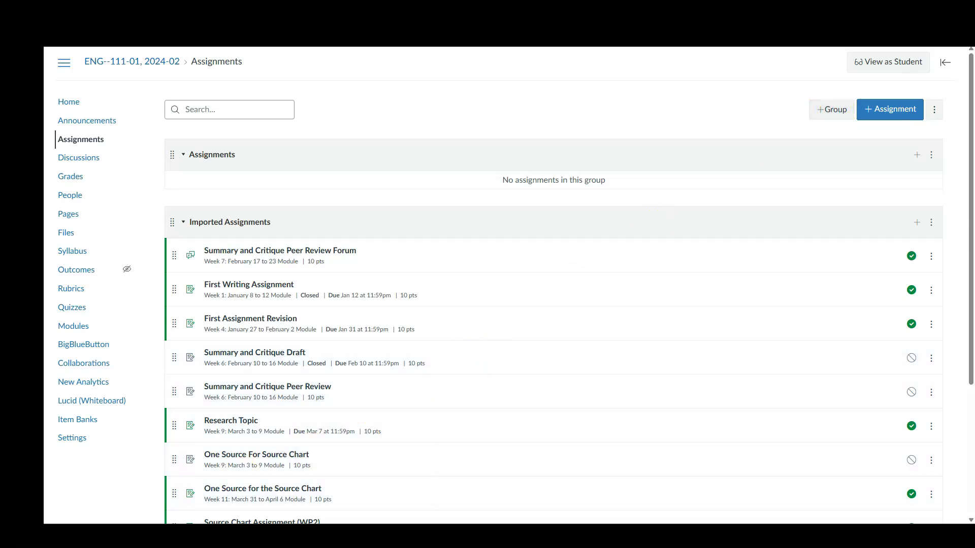
pyautogui.click(153, 498)
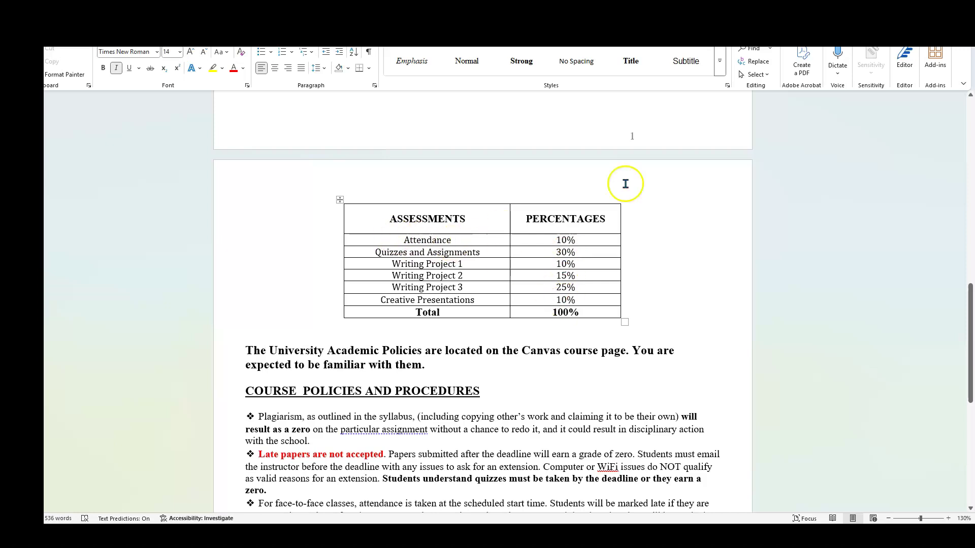
pyautogui.click(914, 31)
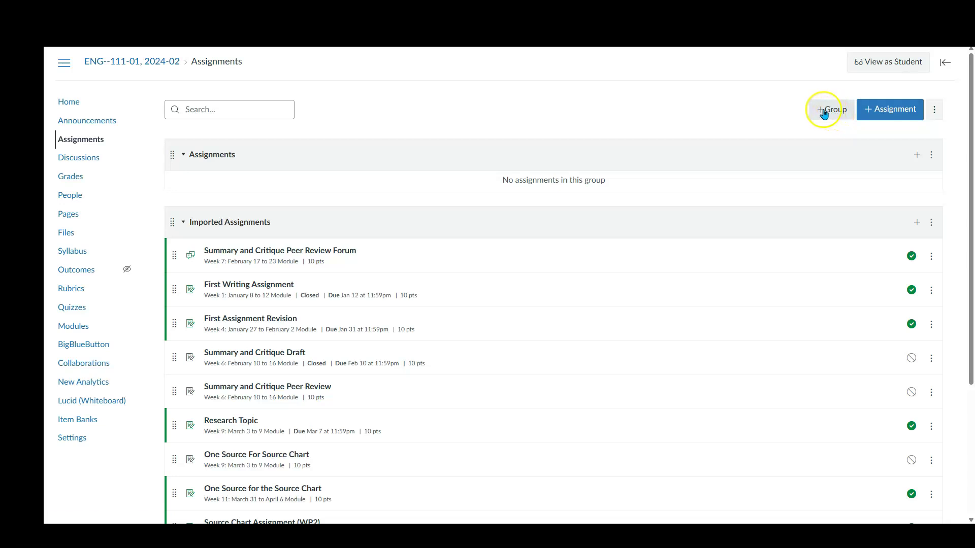
# Add a new assignment group named Attendance, saved at the bottom of the page.
pyautogui.click(823, 112)
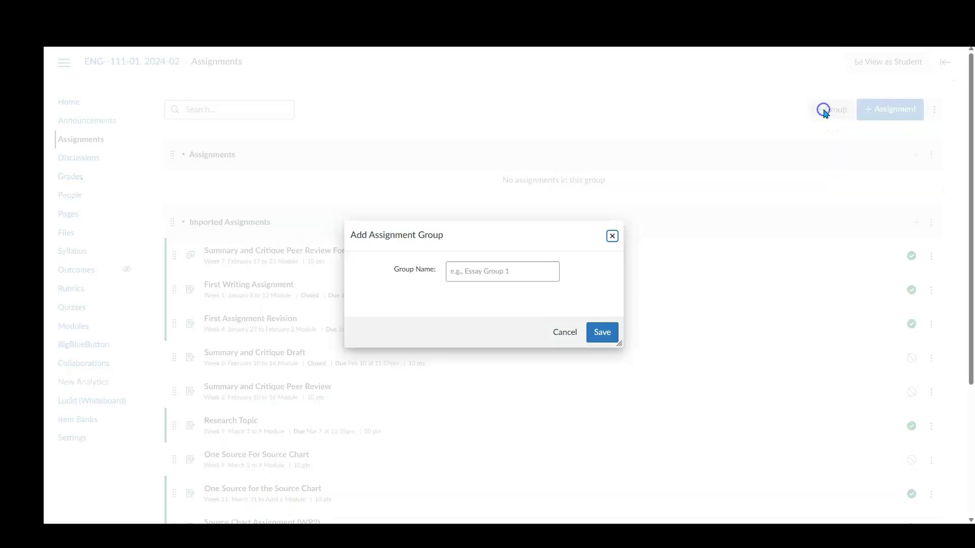
pyautogui.click(479, 273)
pyautogui.write('At')
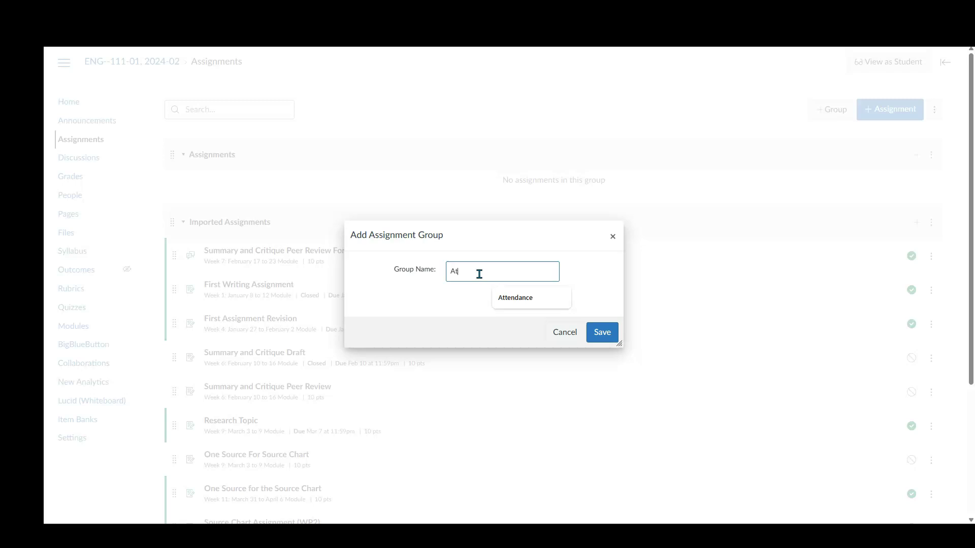
pyautogui.write('tendance')
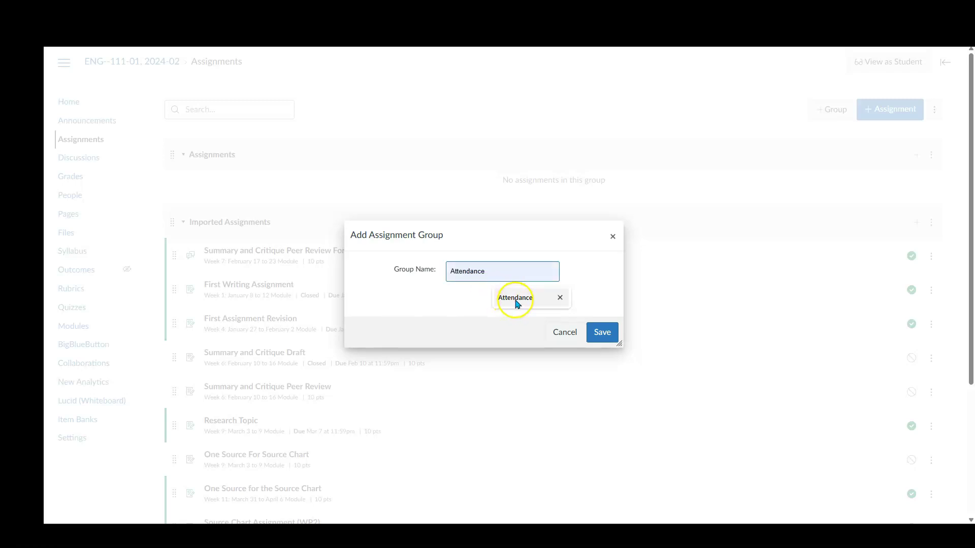
pyautogui.click(516, 299)
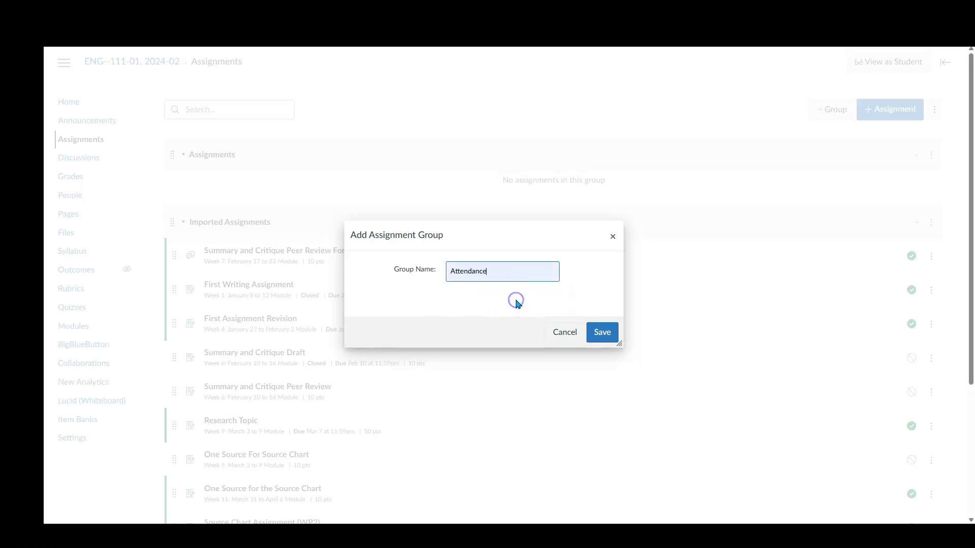
pyautogui.click(603, 333)
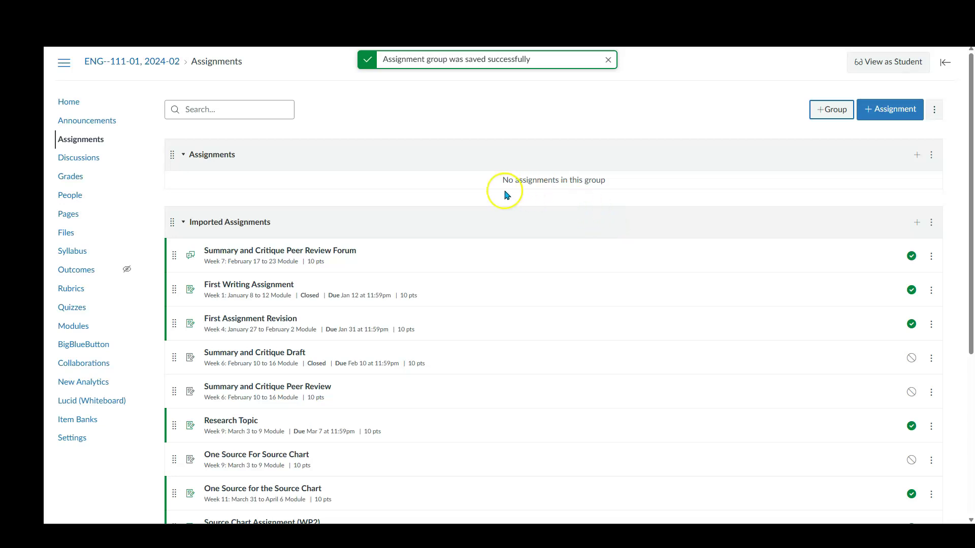
pyautogui.scroll(-5, 411, 257)
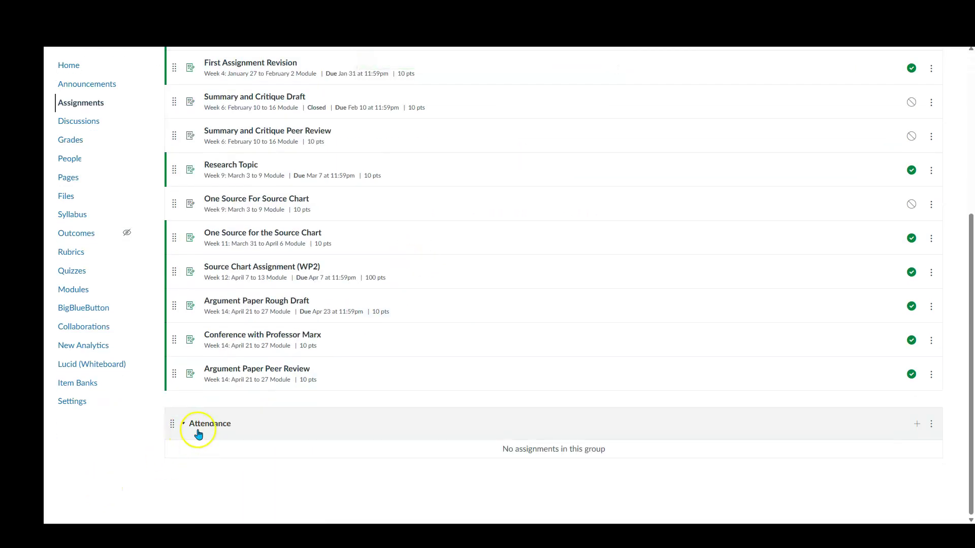
pyautogui.scroll(5, 420, 343)
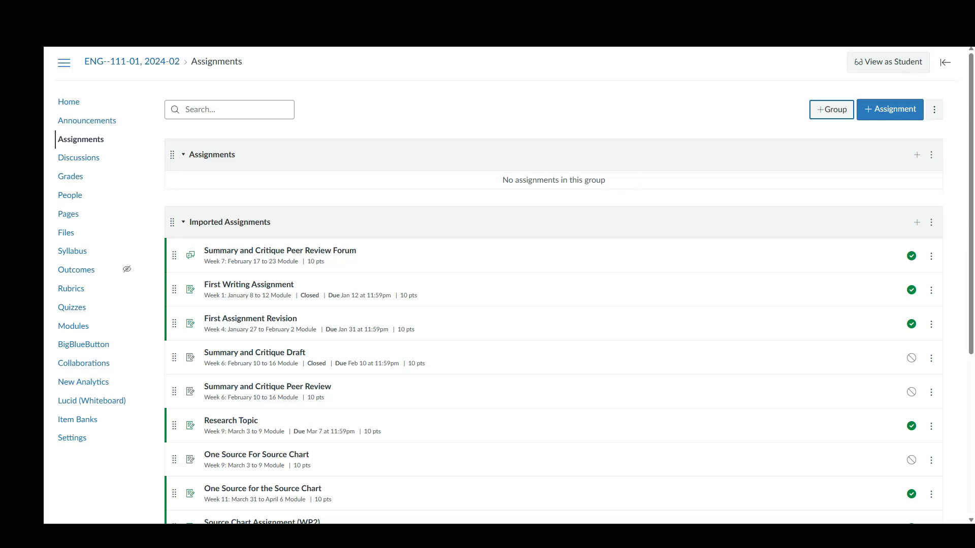
# Compare the Quizzes and Assignments, Writing Project 1–3 and Creative Presentations groups against the syllabus table.
pyautogui.scroll(-10, 279, 163)
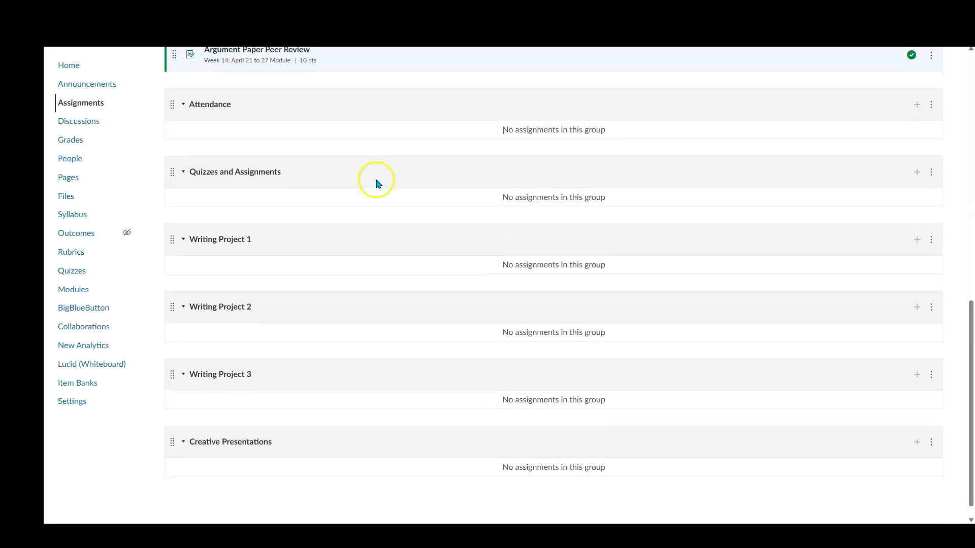
pyautogui.scroll(-1, 350, 176)
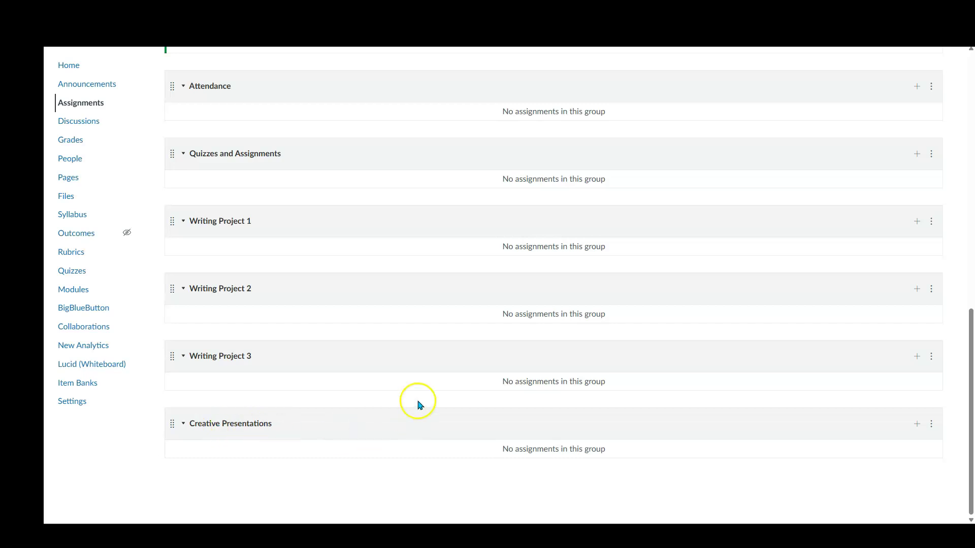
pyautogui.moveTo(970, 65); pyautogui.dragTo(240, 64)
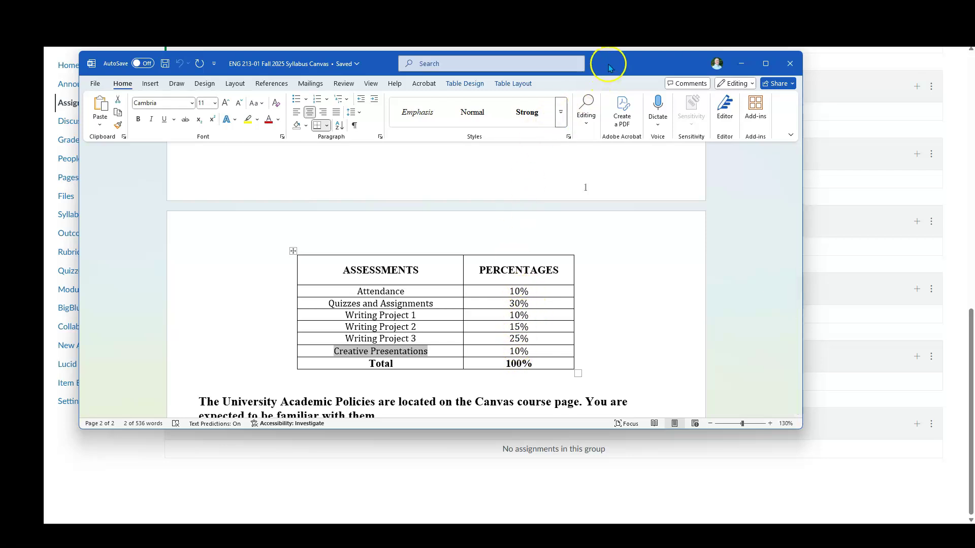
pyautogui.click(742, 63)
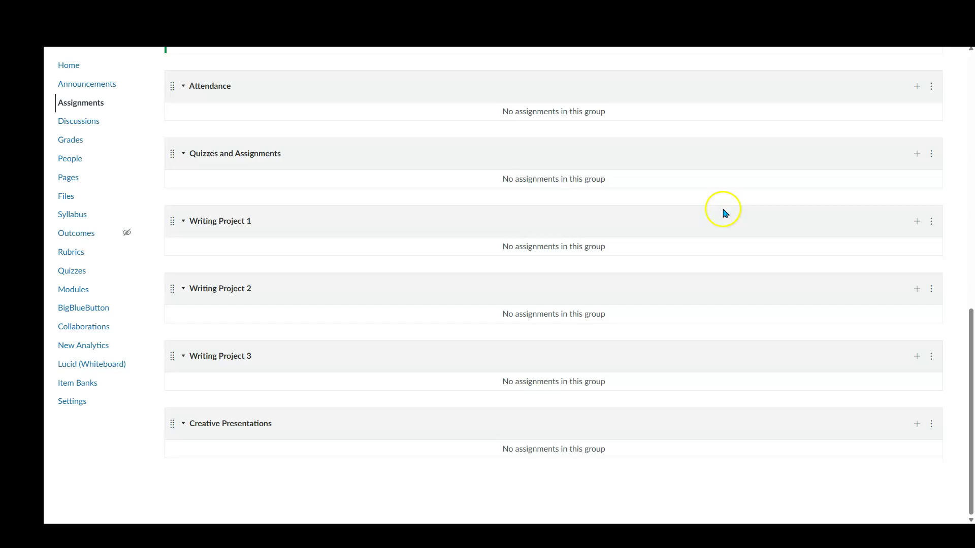
pyautogui.scroll(4, 724, 211)
pyautogui.scroll(8, 909, 236)
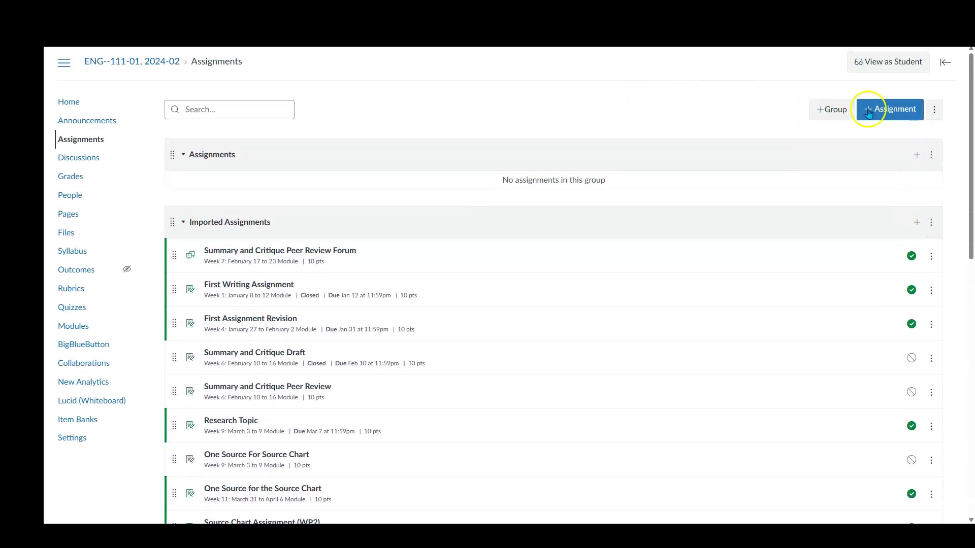
# Turn on weighting the final grade by assignment groups, with syllabus percentages alongside for reference.
pyautogui.click(935, 113)
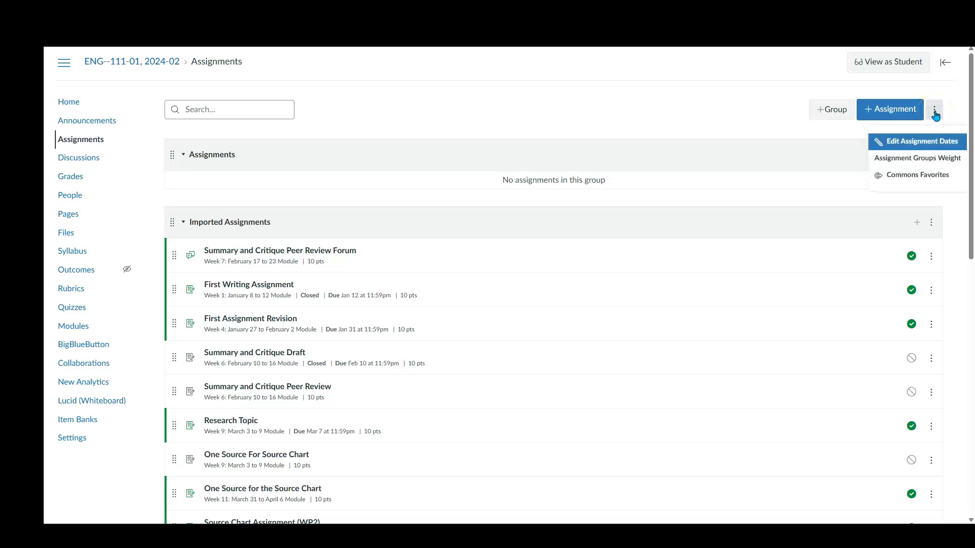
pyautogui.click(909, 161)
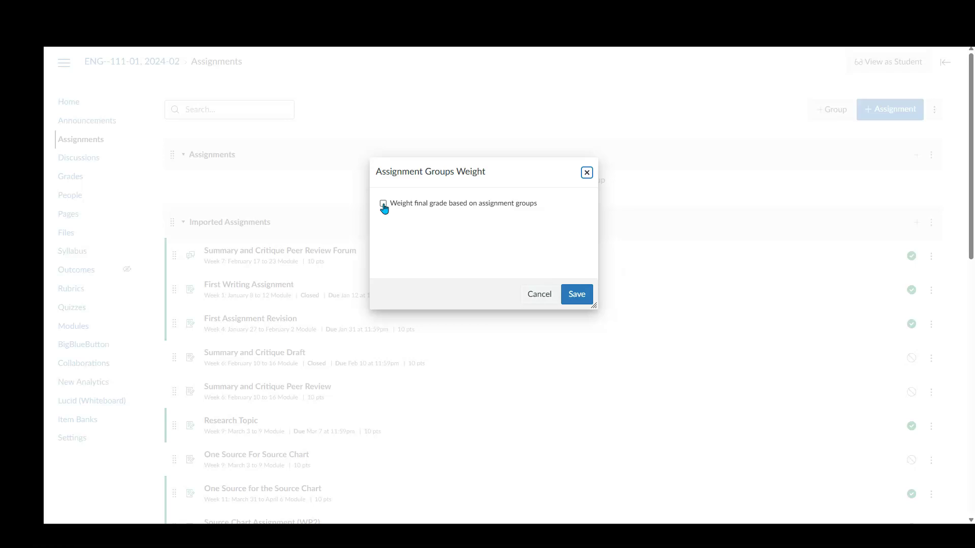
pyautogui.click(383, 205)
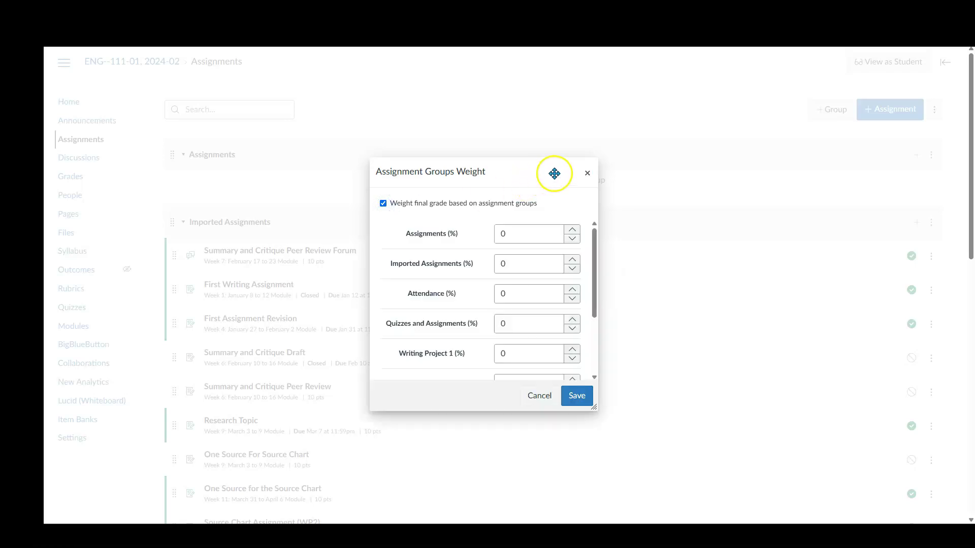
pyautogui.click(506, 233)
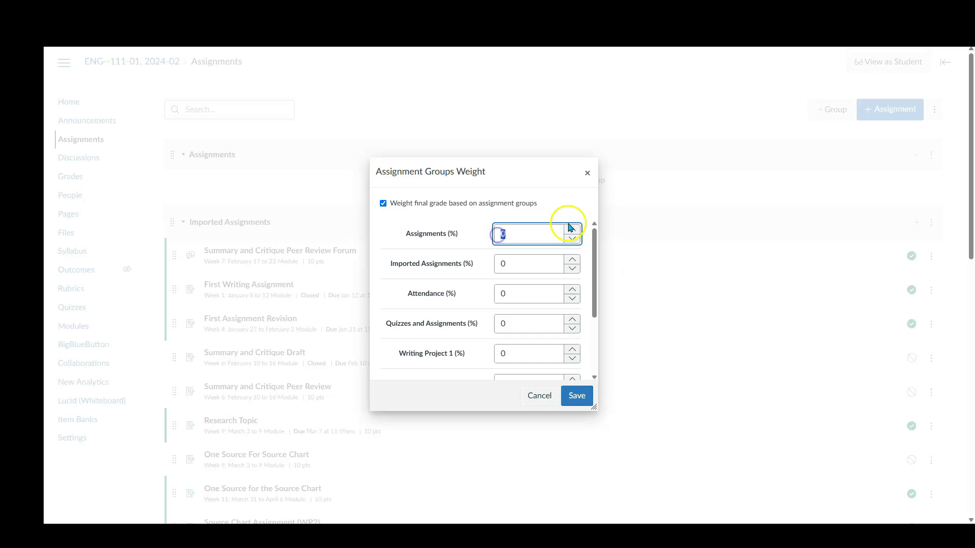
pyautogui.moveTo(972, 76); pyautogui.dragTo(508, 63)
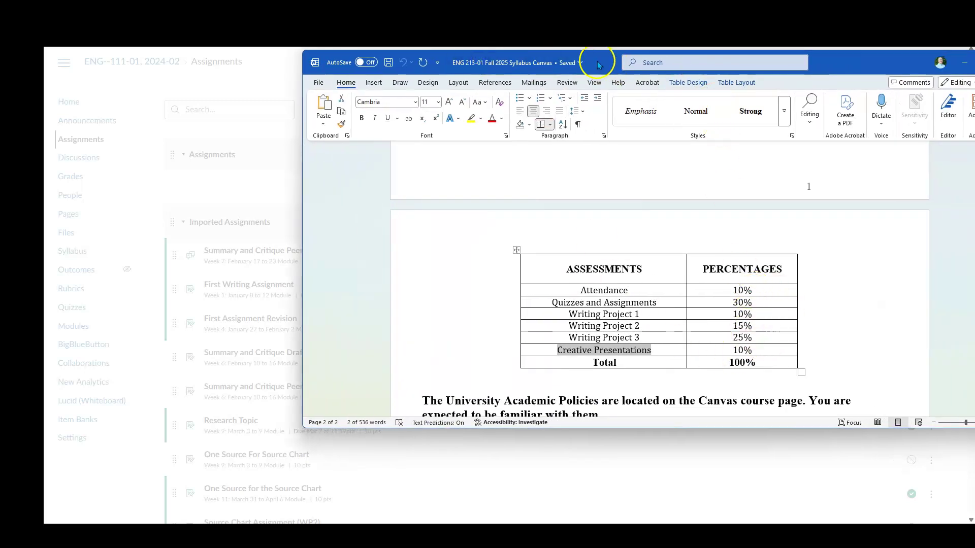
pyautogui.moveTo(600, 63); pyautogui.dragTo(974, 107)
# Type 10 into the Assignments weight, then check the Imported Assignments weight field.
pyautogui.click(516, 232)
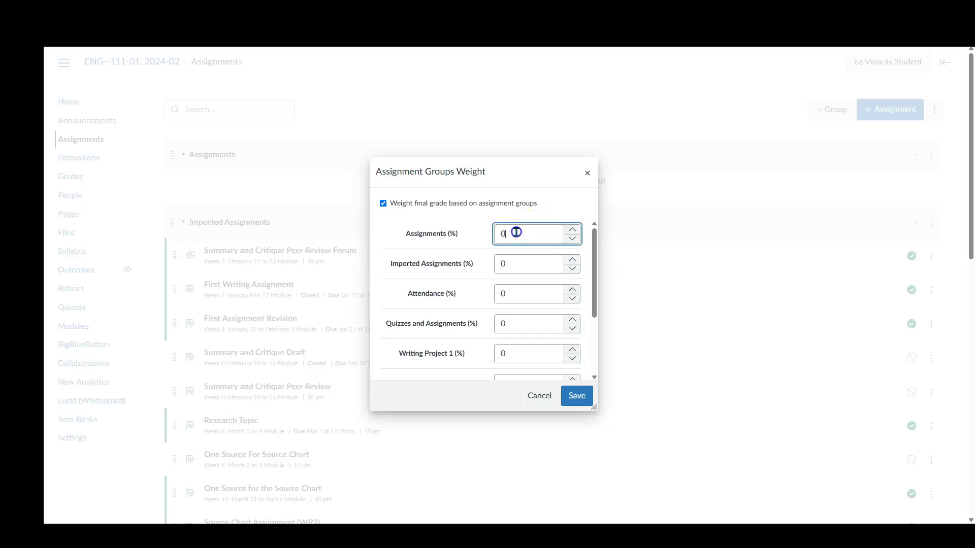
pyautogui.write('10')
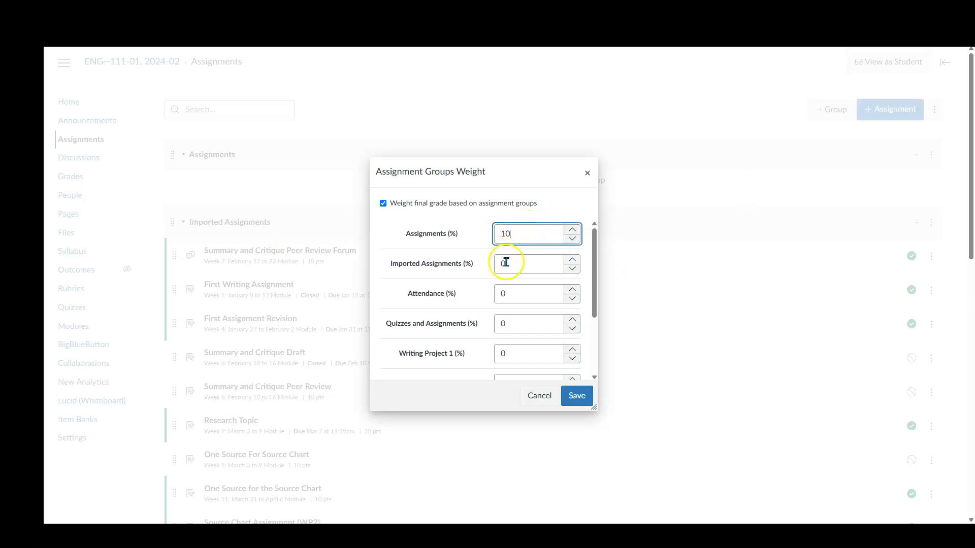
pyautogui.click(478, 262)
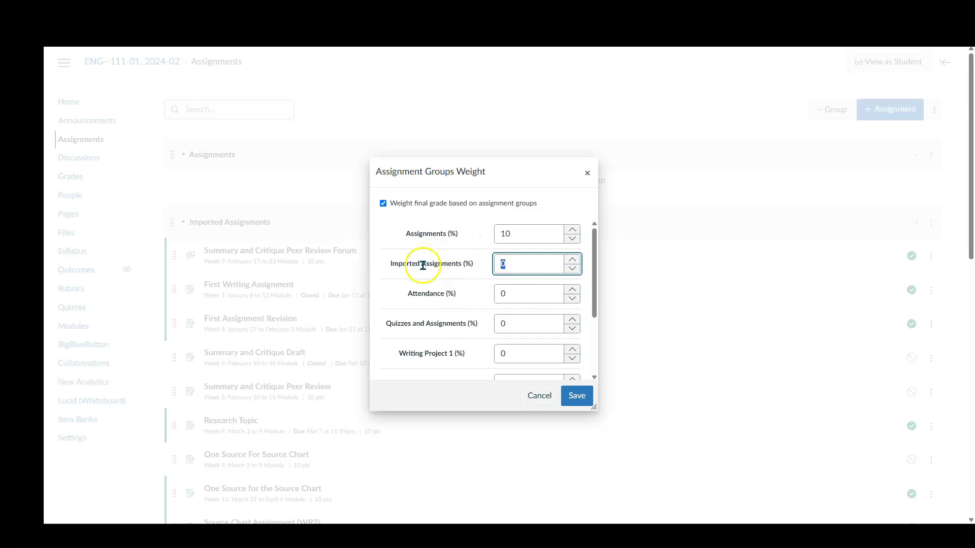
pyautogui.scroll(-1, 574, 239)
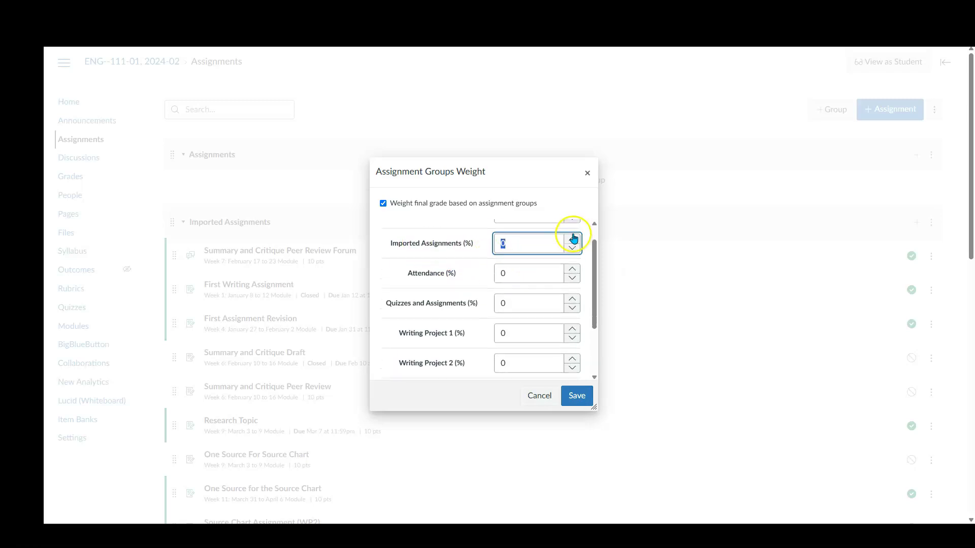
pyautogui.scroll(-1, 573, 239)
pyautogui.scroll(2, 526, 237)
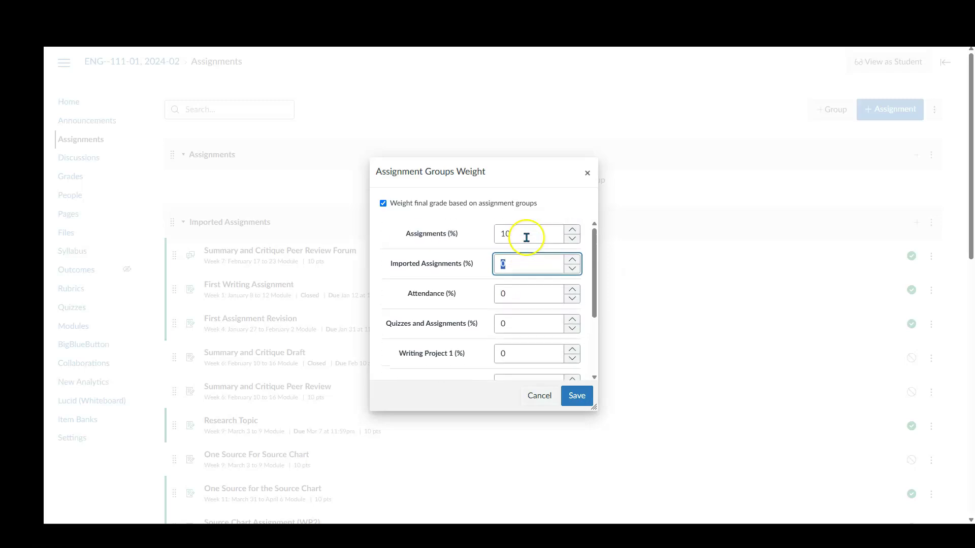
pyautogui.click(491, 237)
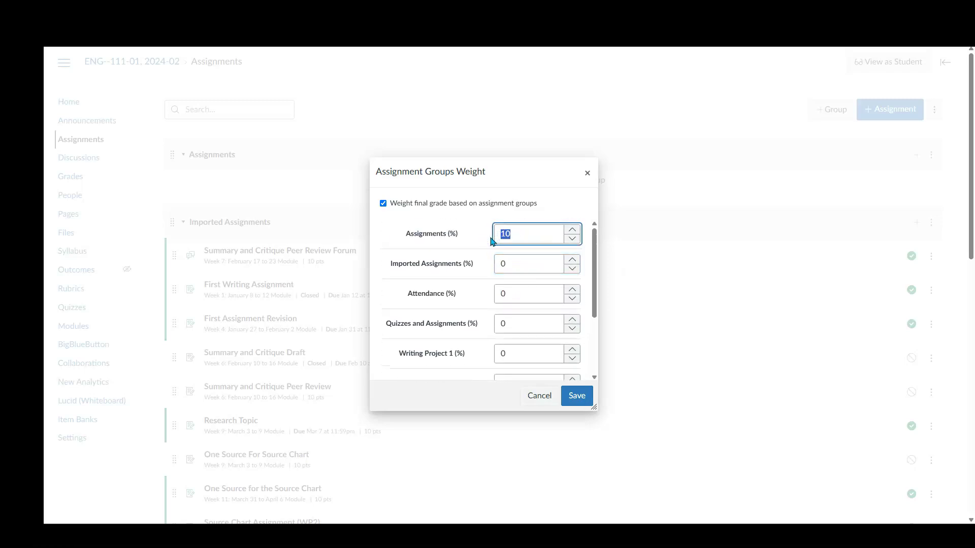
pyautogui.scroll(-4, 503, 234)
pyautogui.scroll(3, 549, 243)
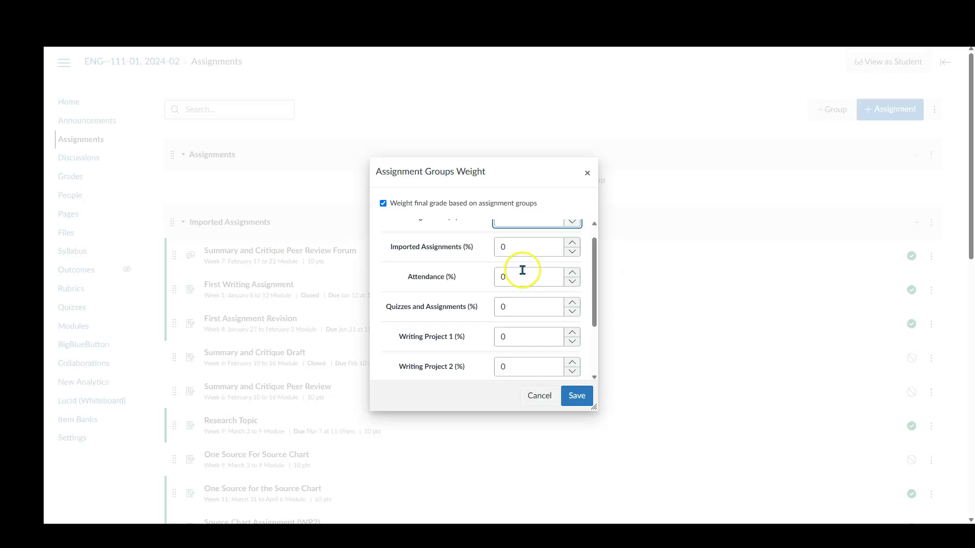
# Set Attendance to 10% and Quizzes and Assignments to 30%, then save with Assignments at 0.
pyautogui.click(500, 275)
pyautogui.press('BackSpace')
pyautogui.write('10')
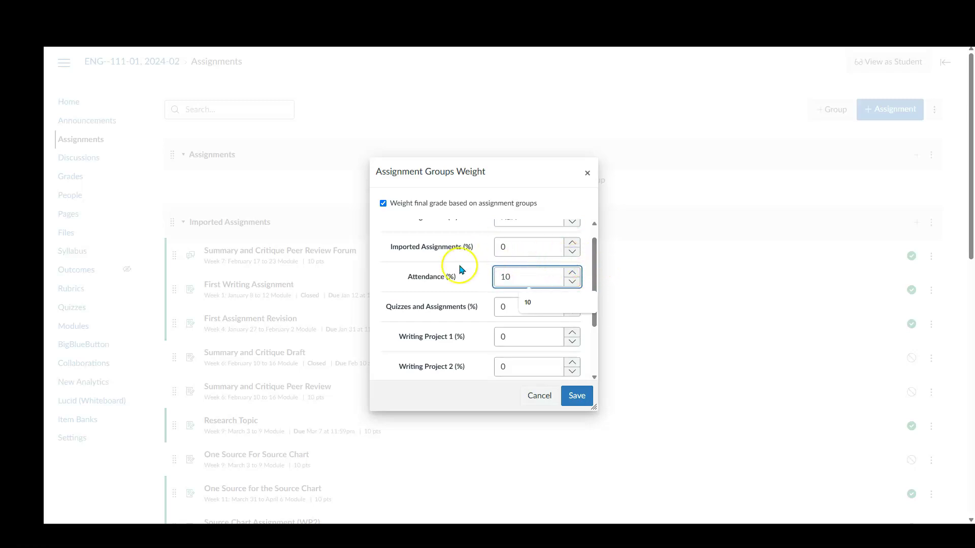
pyautogui.scroll(-1, 559, 269)
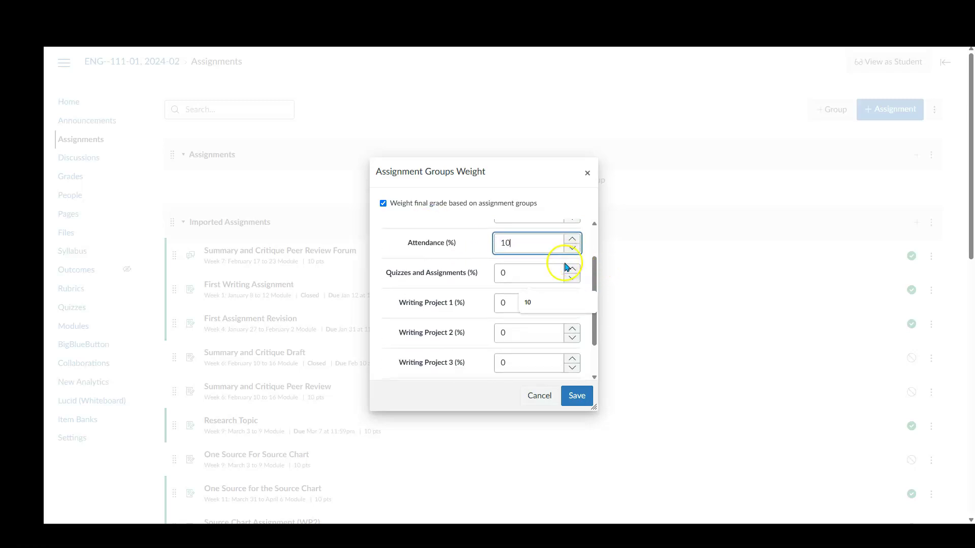
pyautogui.click(513, 273)
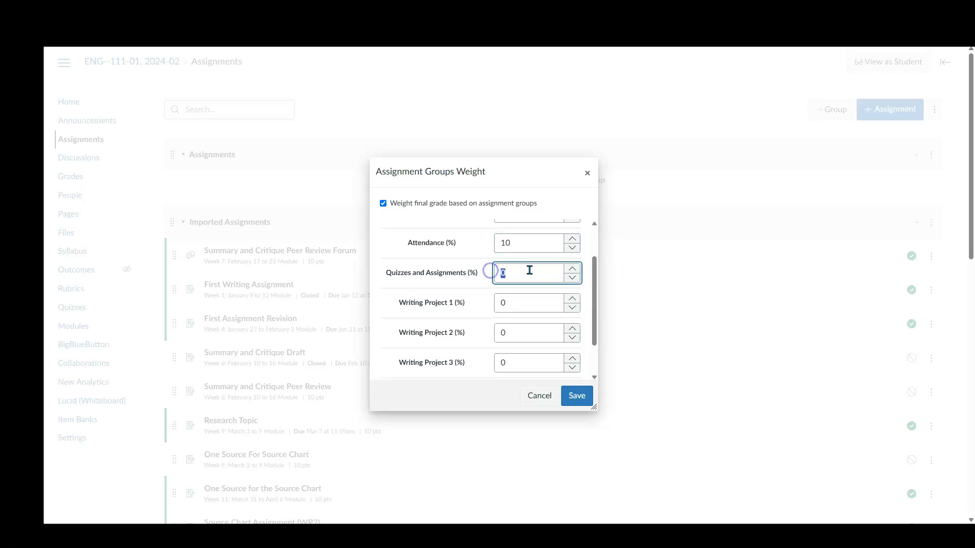
pyautogui.write('3')
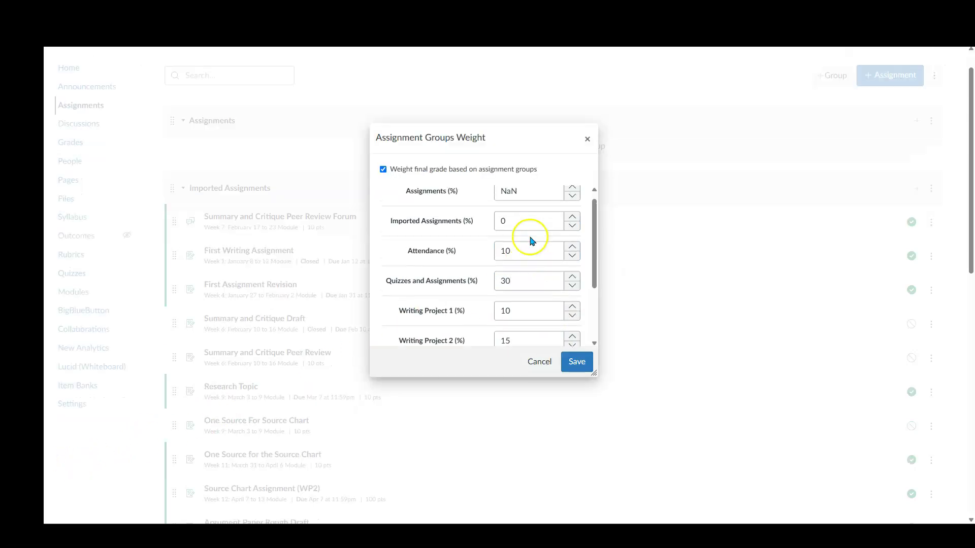
pyautogui.scroll(-1, 528, 239)
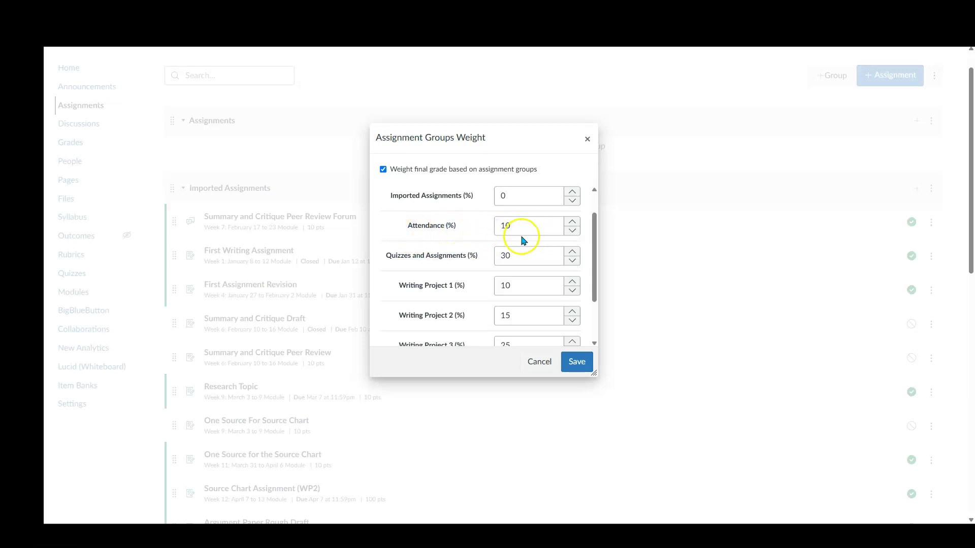
pyautogui.scroll(-1, 528, 253)
pyautogui.scroll(-2, 528, 253)
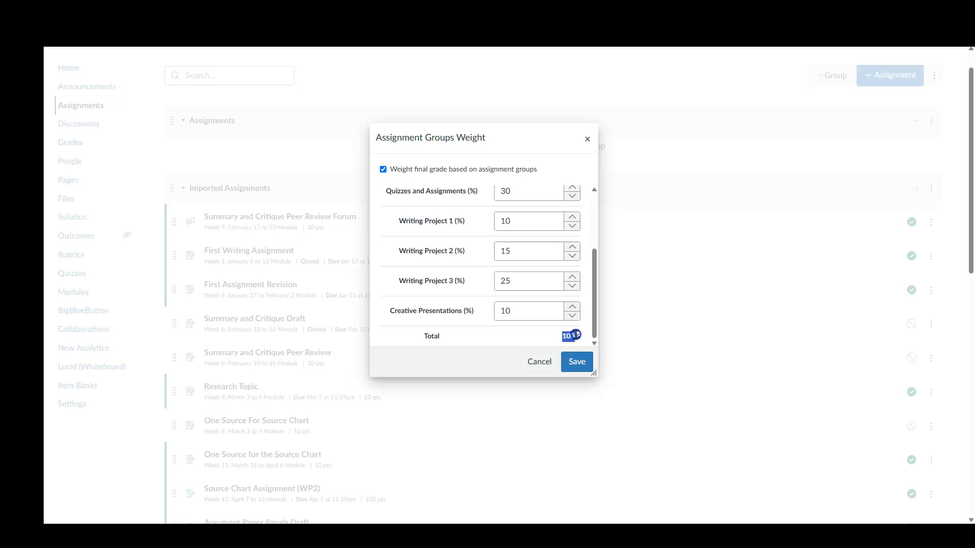
pyautogui.scroll(8, 528, 272)
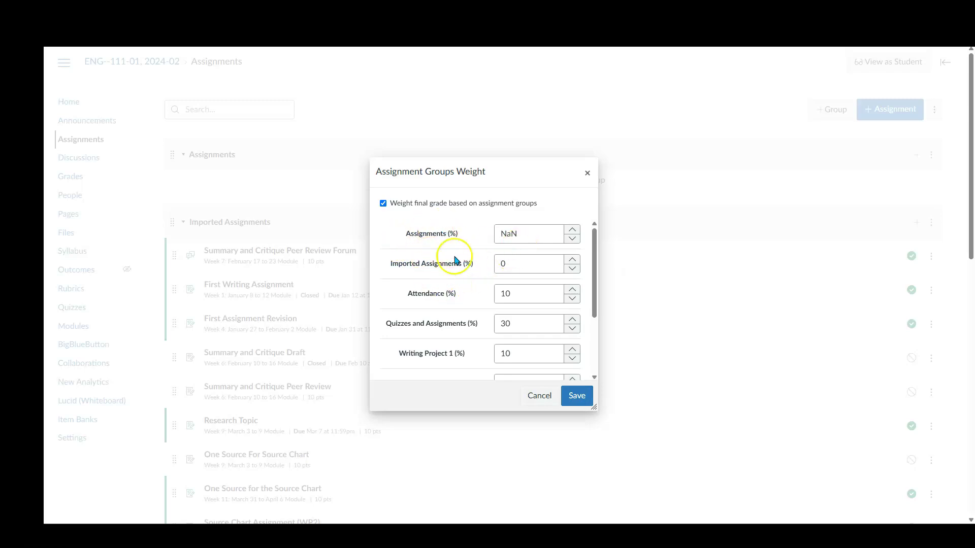
pyautogui.scroll(-2, 459, 256)
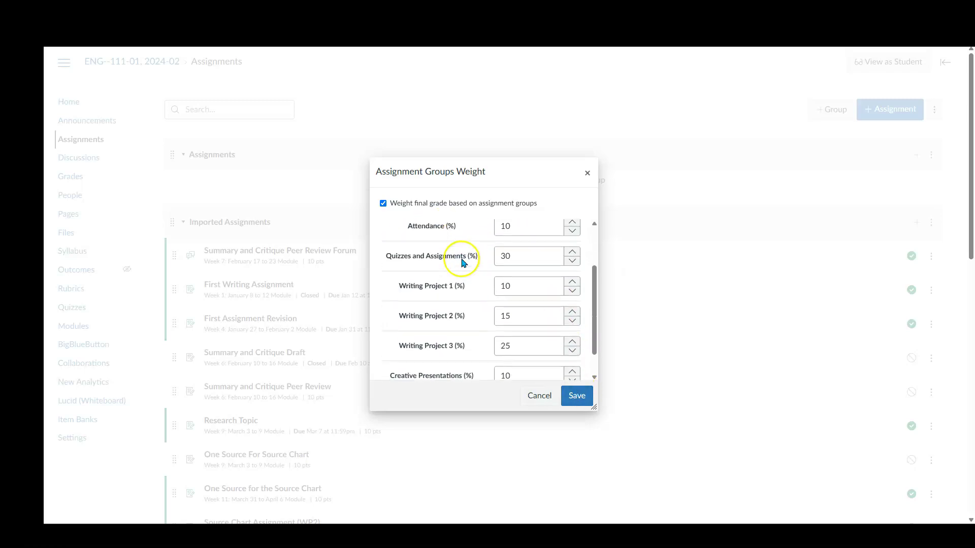
pyautogui.click(576, 396)
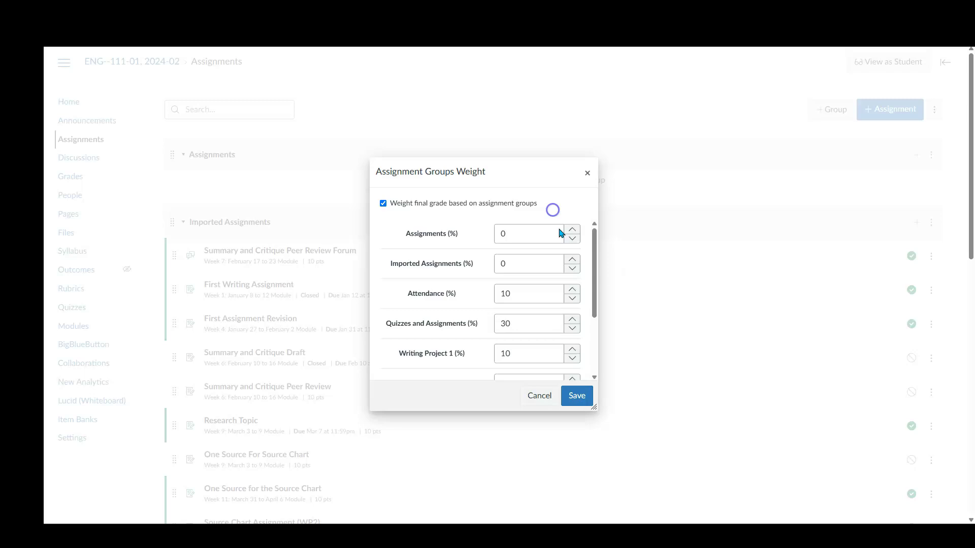
pyautogui.click(578, 396)
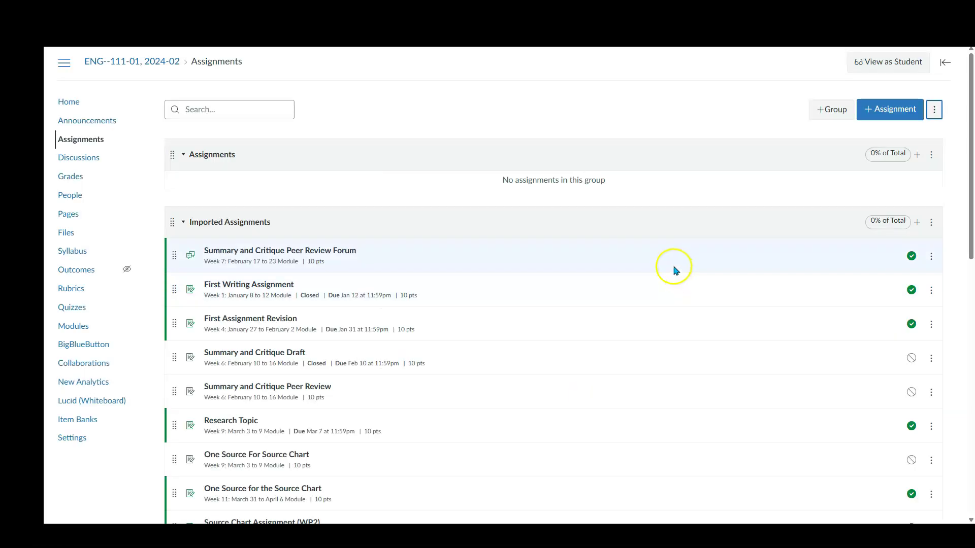
pyautogui.scroll(-10, 678, 269)
pyautogui.scroll(1, 684, 237)
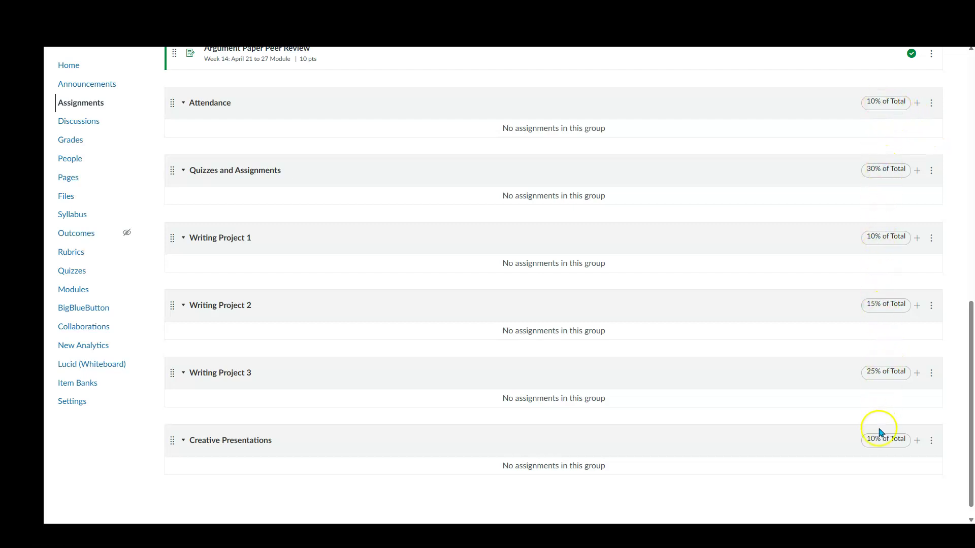
pyautogui.scroll(9, 720, 250)
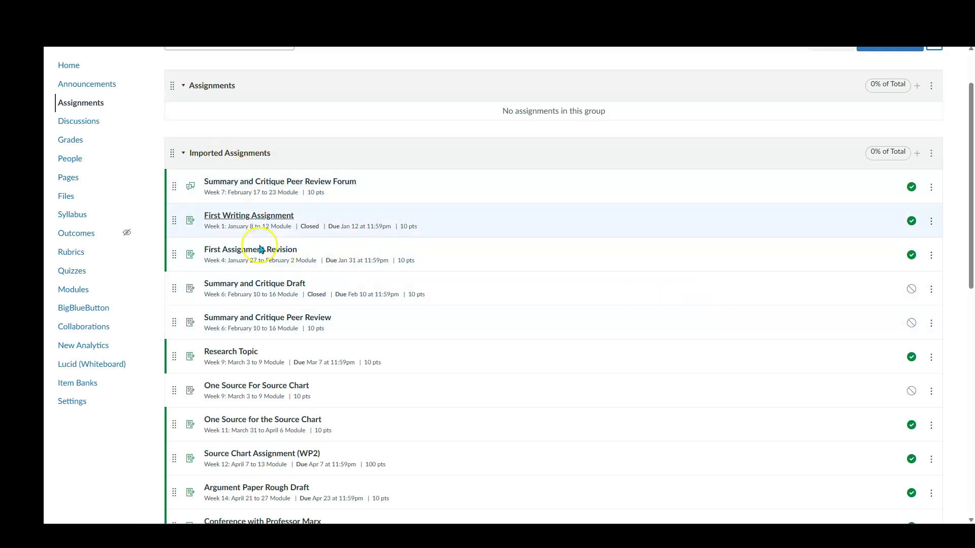
pyautogui.scroll(-3, 385, 312)
pyautogui.scroll(5, 222, 96)
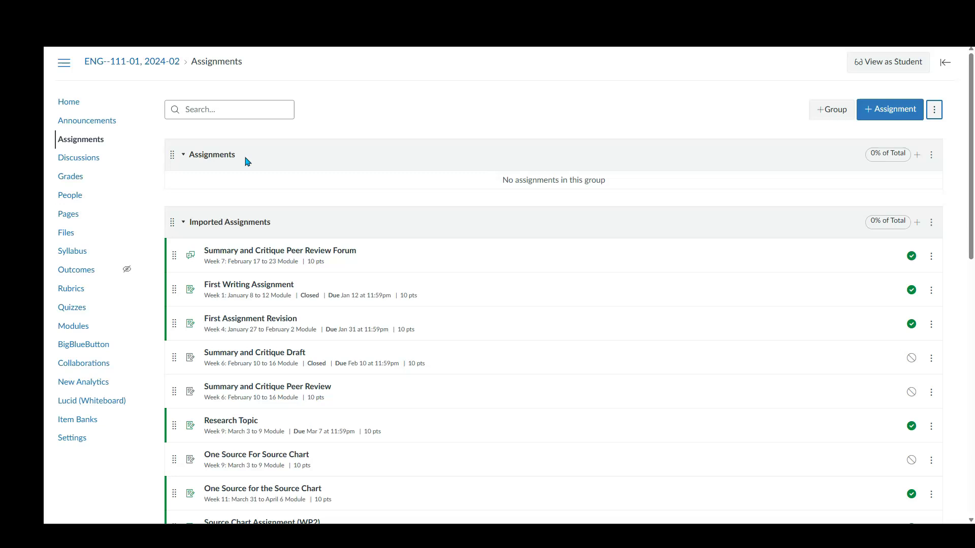
# Delete the empty Assignments group, leaving Imported Assignments at the top.
pyautogui.click(931, 156)
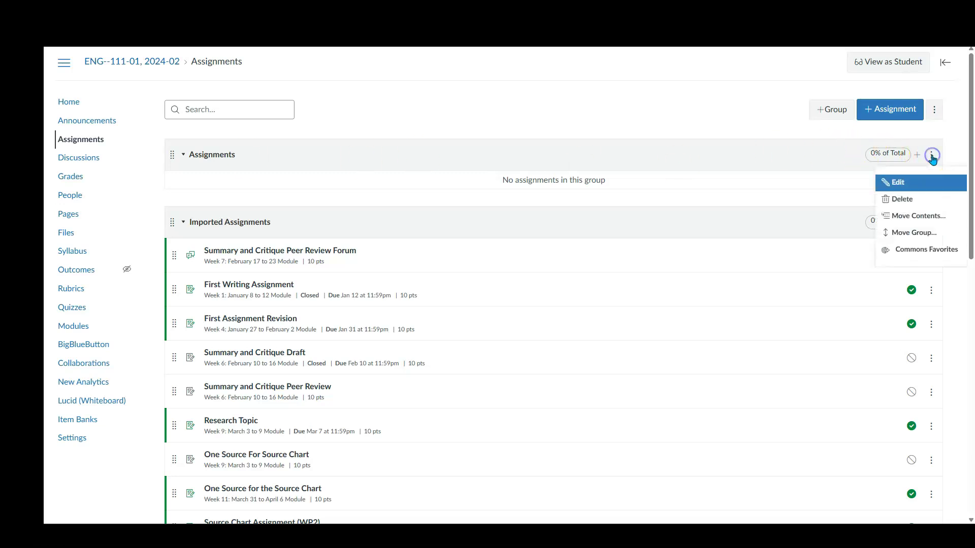
pyautogui.click(890, 202)
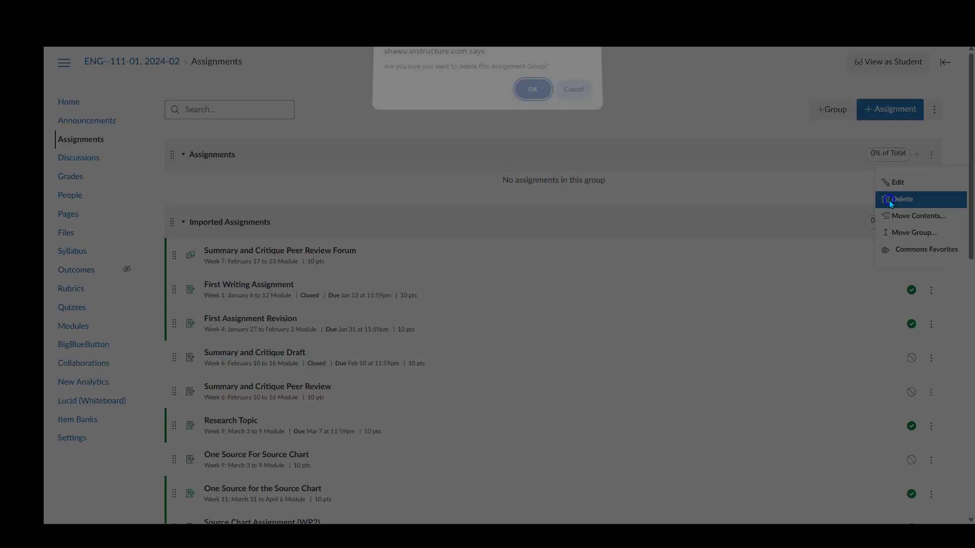
pyautogui.click(532, 96)
pyautogui.scroll(-1, 417, 149)
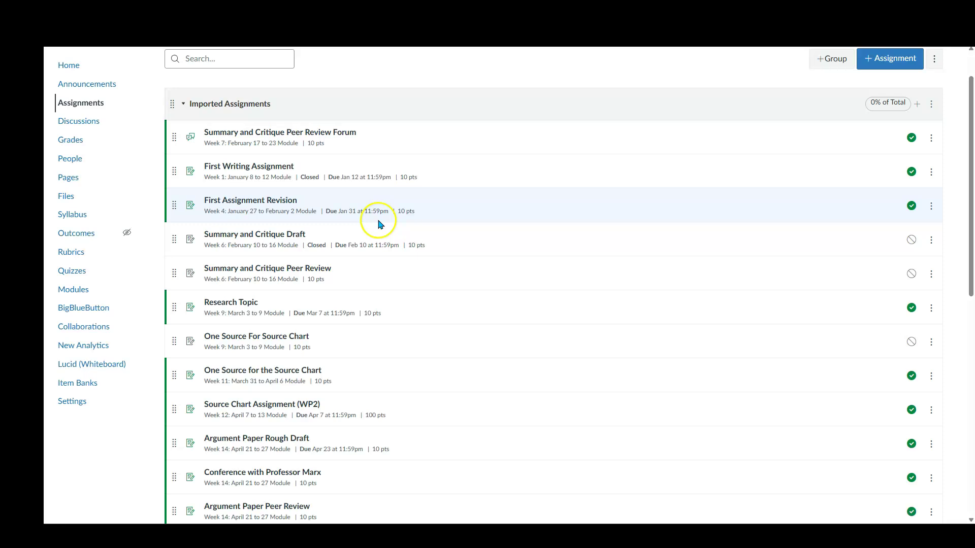
pyautogui.scroll(-1, 417, 176)
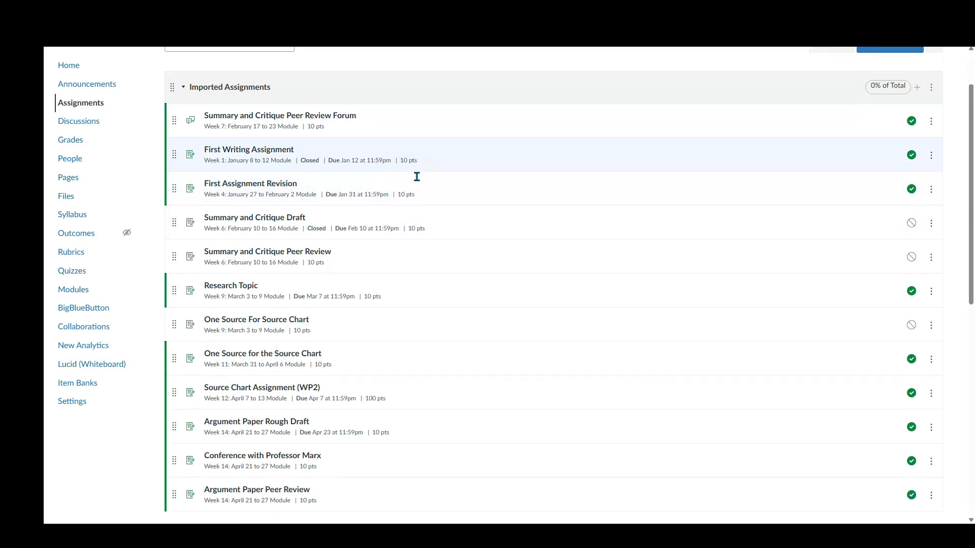
pyautogui.scroll(-6, 312, 157)
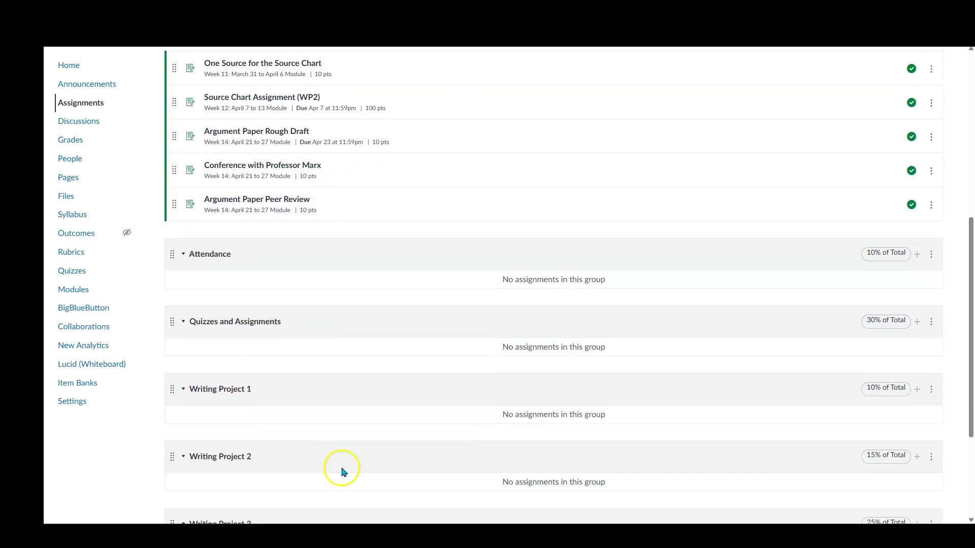
# Move the Summary and Critique Peer Review Forum into the Quizzes and Assignments group.
pyautogui.scroll(3, 494, 140)
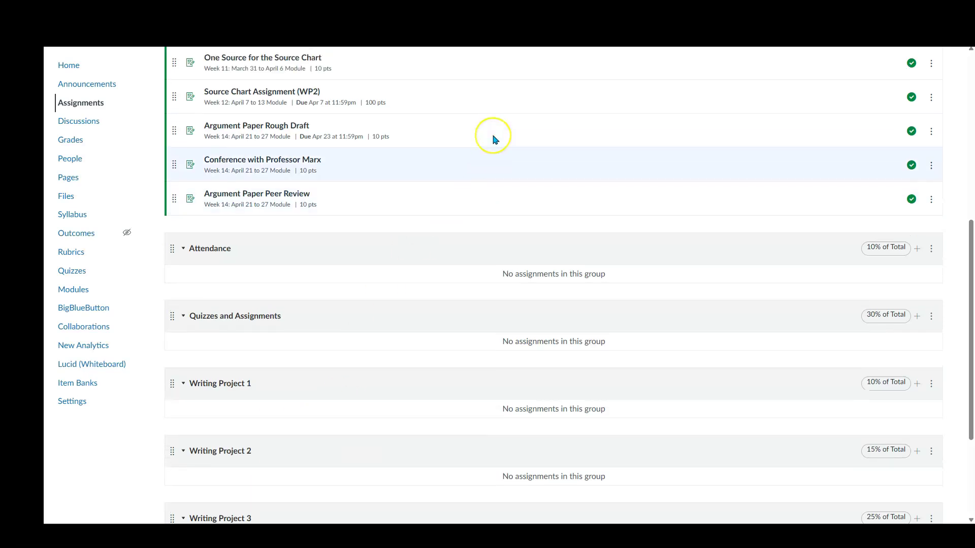
pyautogui.scroll(4, 494, 140)
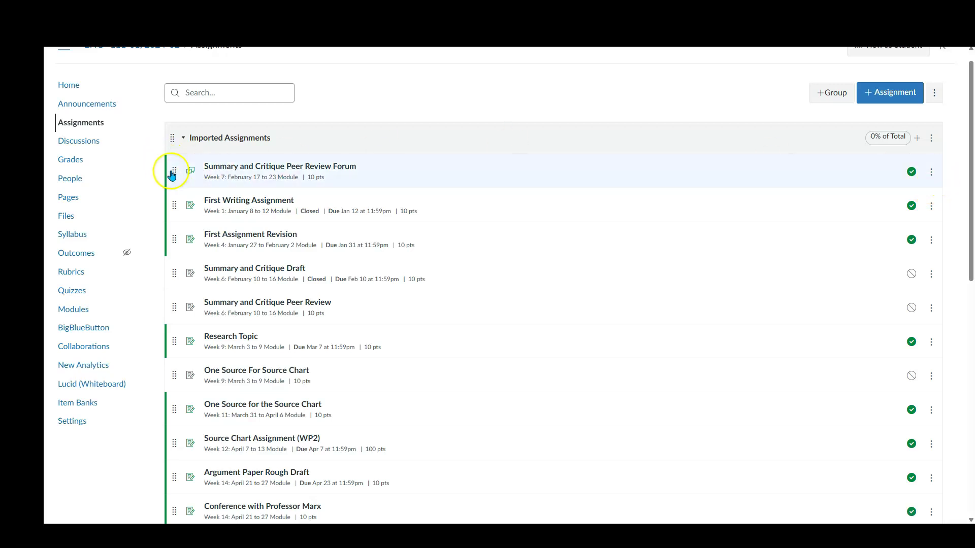
pyautogui.click(931, 172)
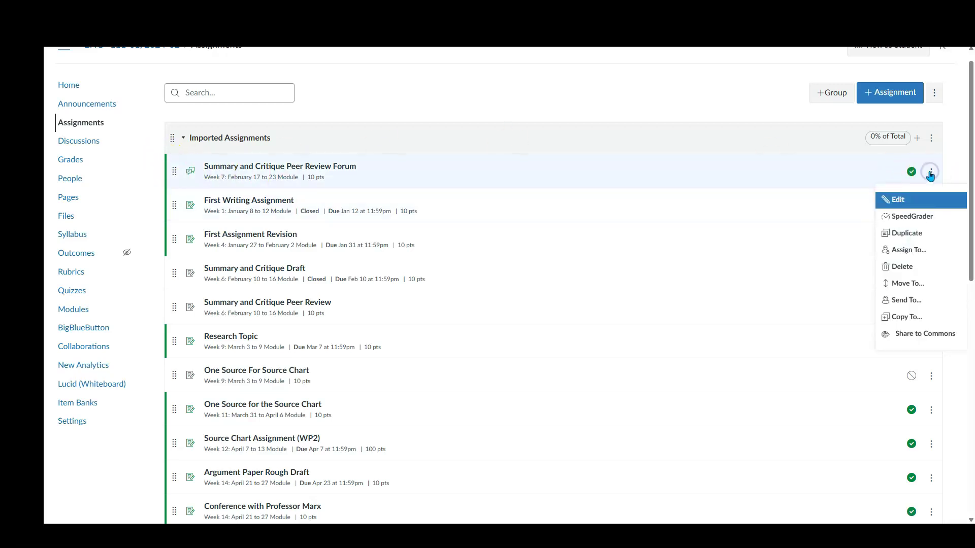
pyautogui.click(909, 288)
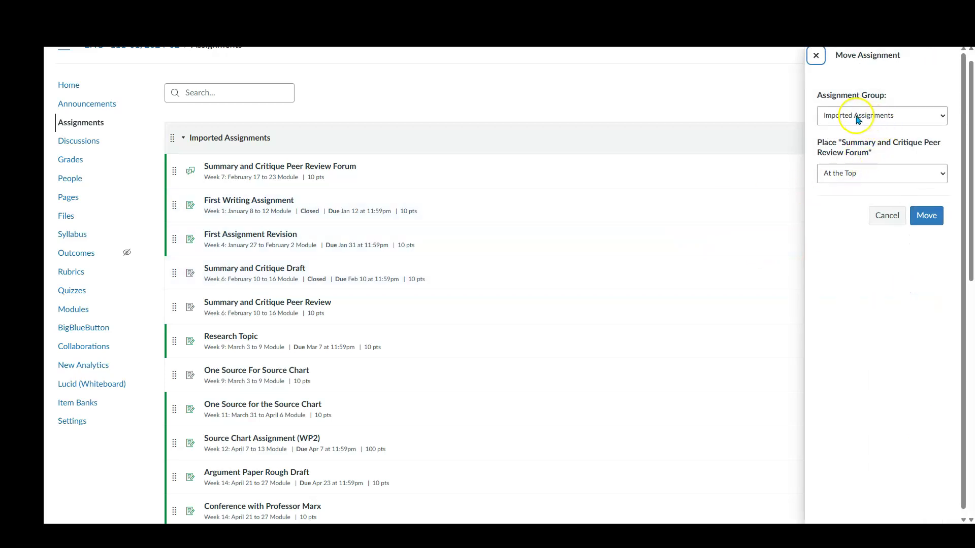
pyautogui.click(858, 118)
pyautogui.click(853, 156)
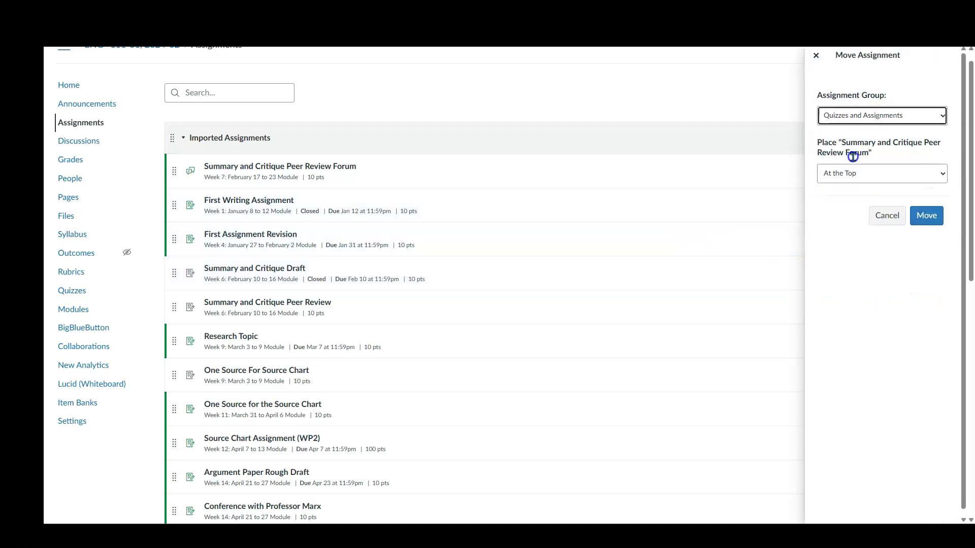
pyautogui.click(923, 219)
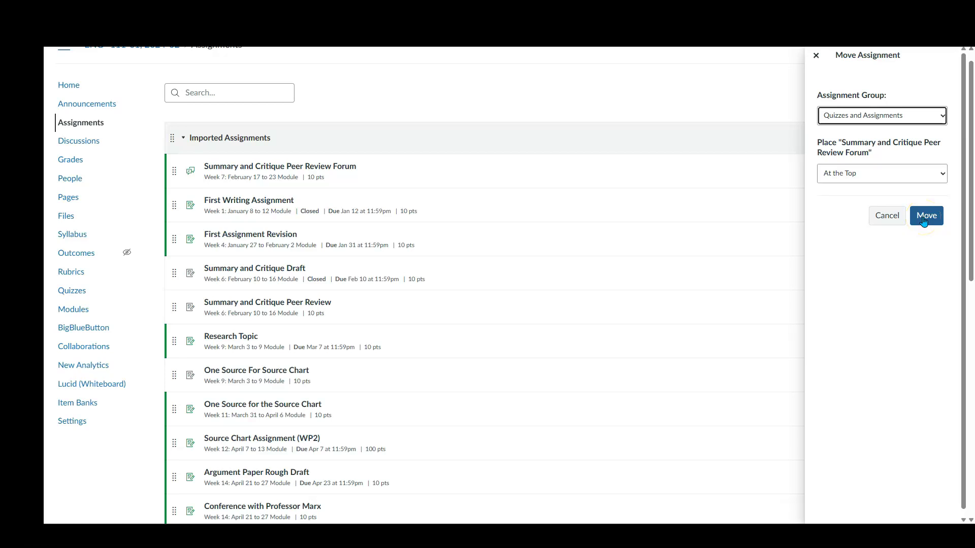
pyautogui.scroll(-9, 509, 163)
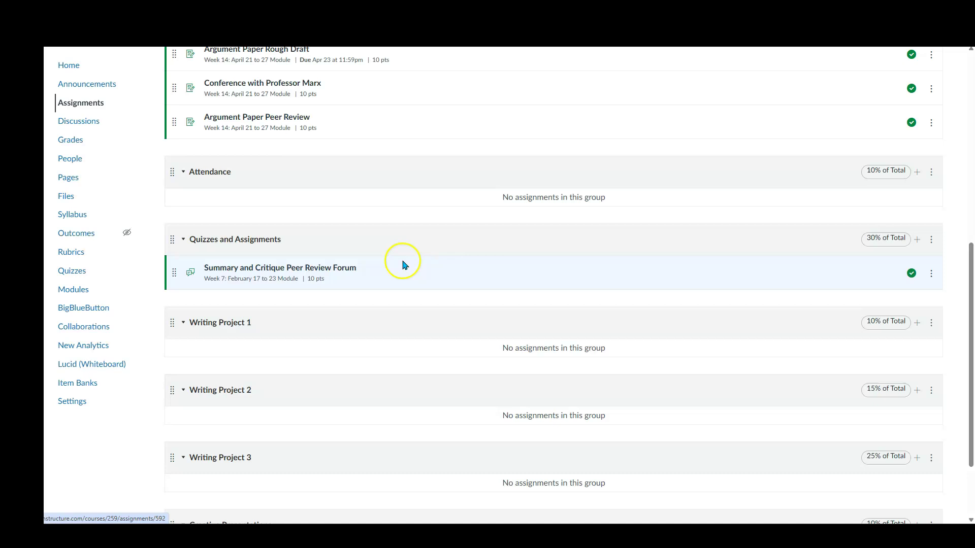
pyautogui.scroll(6, 425, 218)
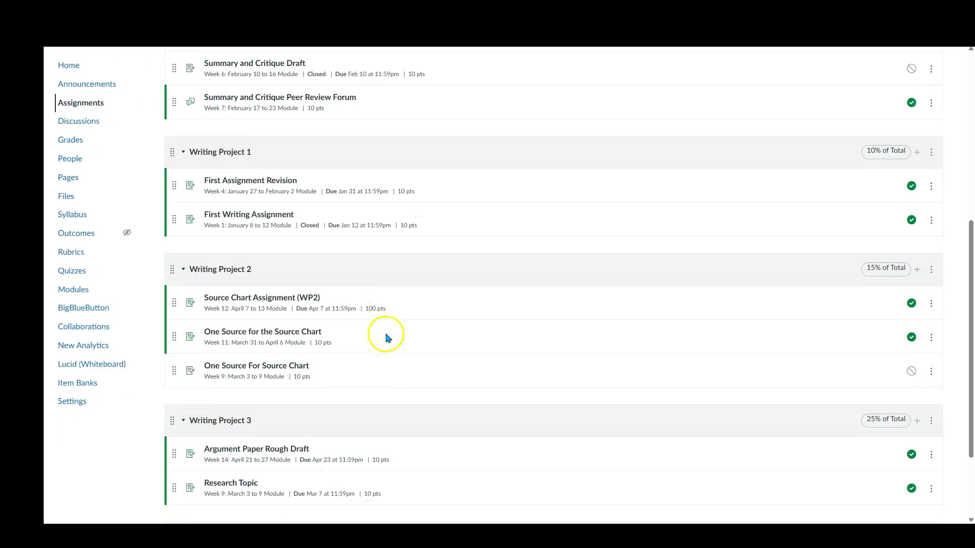
# Review the sorted groups and open the actions menu for Conference with Professor Marx.
pyautogui.scroll(-3, 386, 208)
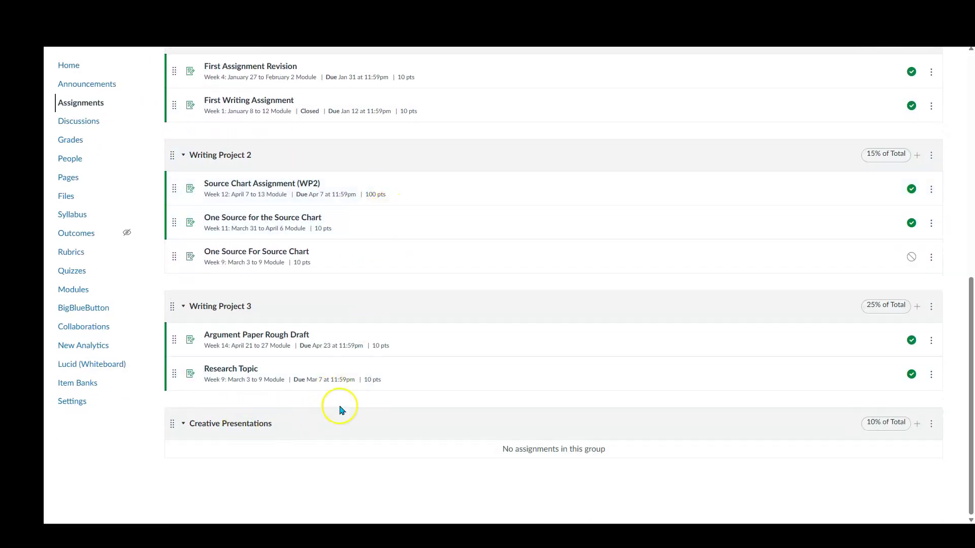
pyautogui.scroll(9, 410, 257)
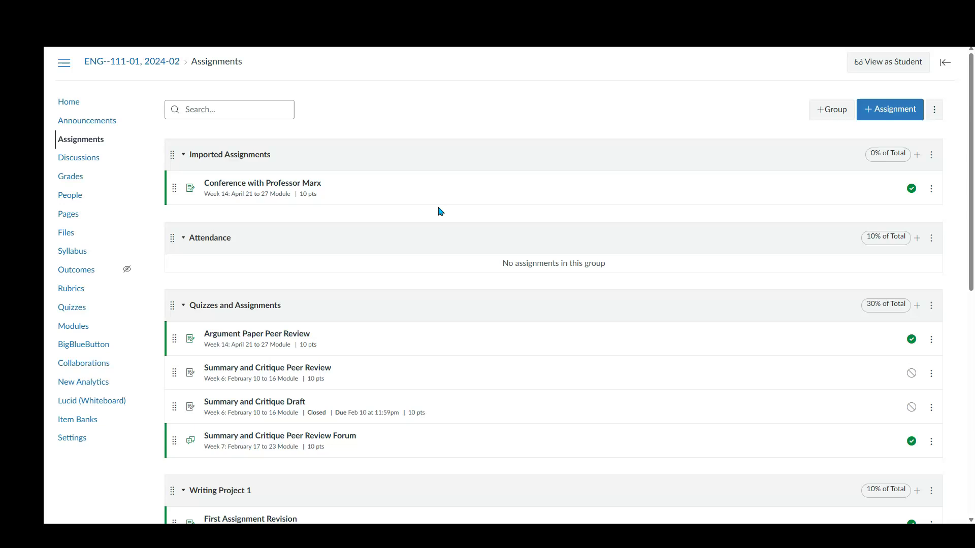
pyautogui.click(376, 203)
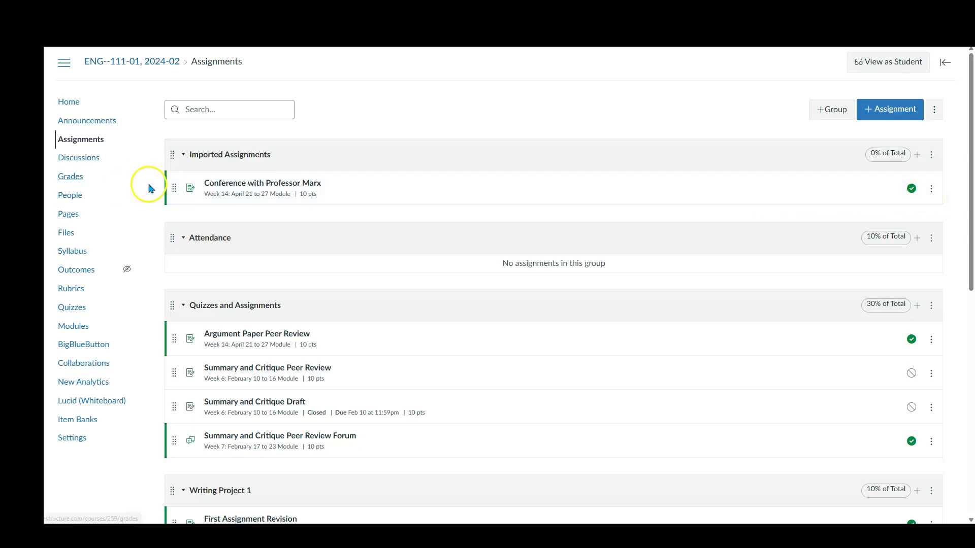
pyautogui.click(931, 190)
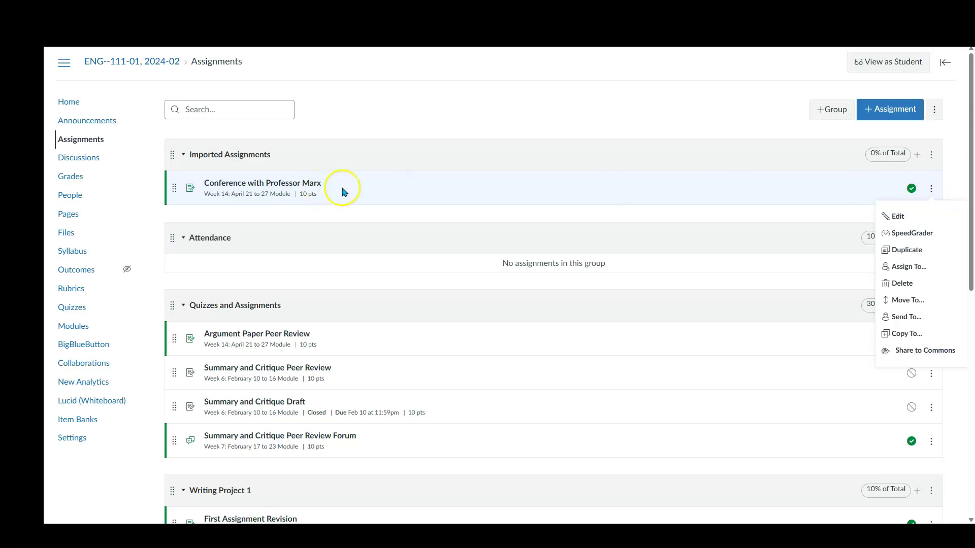
# Rename the conference assignment to 'Creative Presentation' and save it.
pyautogui.click(895, 216)
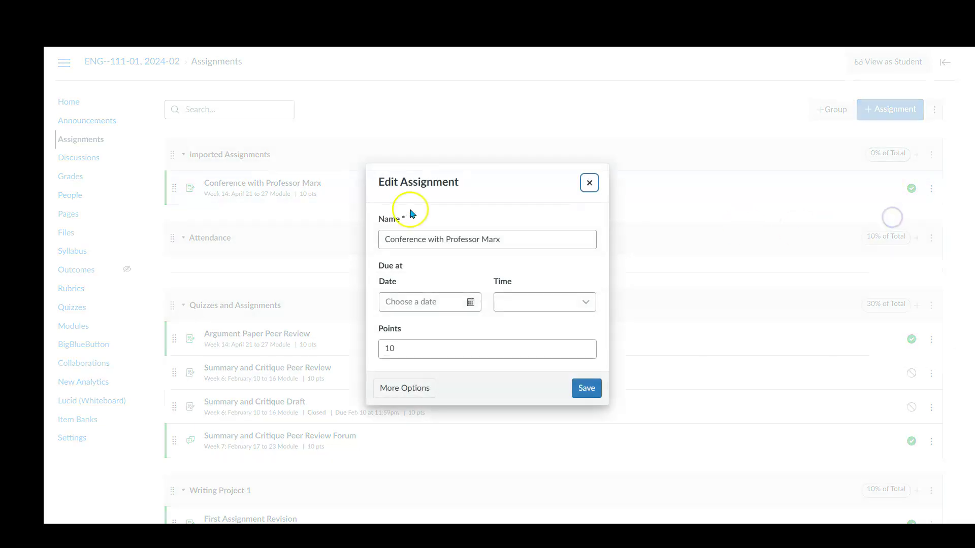
pyautogui.click(508, 236)
pyautogui.moveTo(507, 238); pyautogui.dragTo(380, 239)
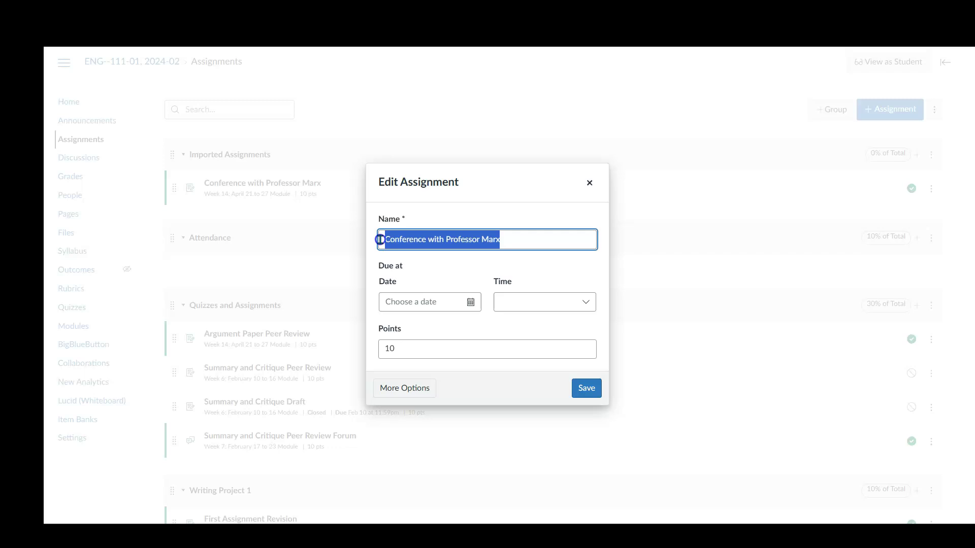
pyautogui.write('Creative Presentation')
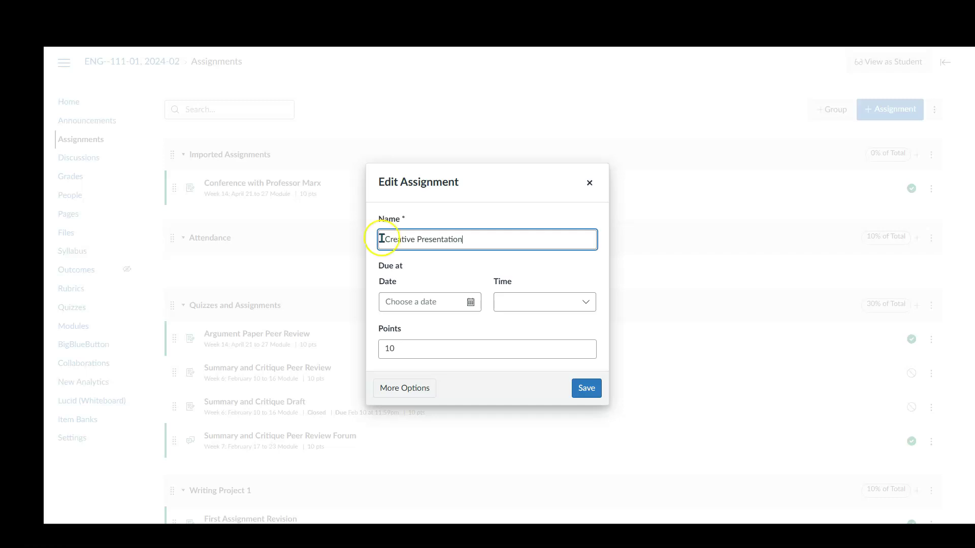
pyautogui.click(584, 388)
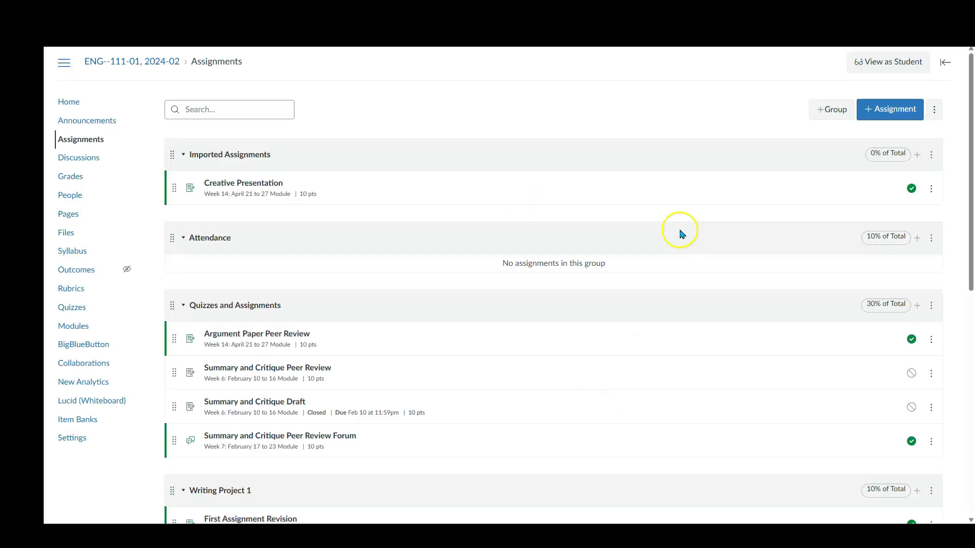
# Move Creative Presentation into the Creative Presentations group, emptying Imported Assignments.
pyautogui.click(932, 190)
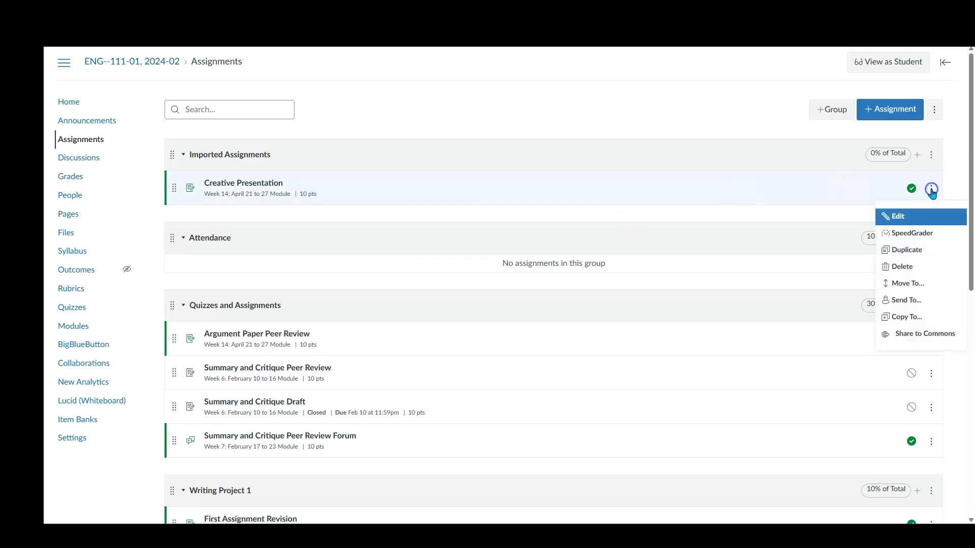
pyautogui.click(901, 284)
pyautogui.click(855, 116)
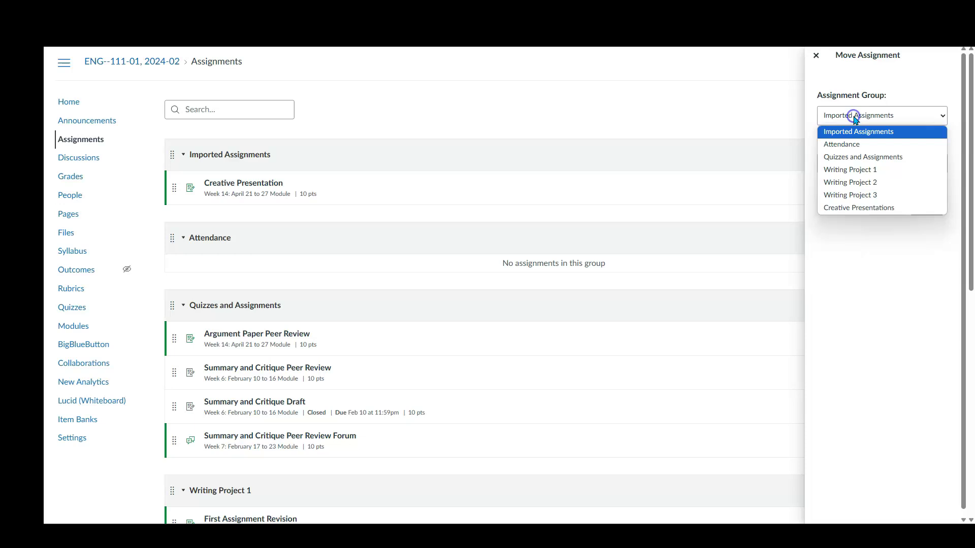
pyautogui.click(856, 208)
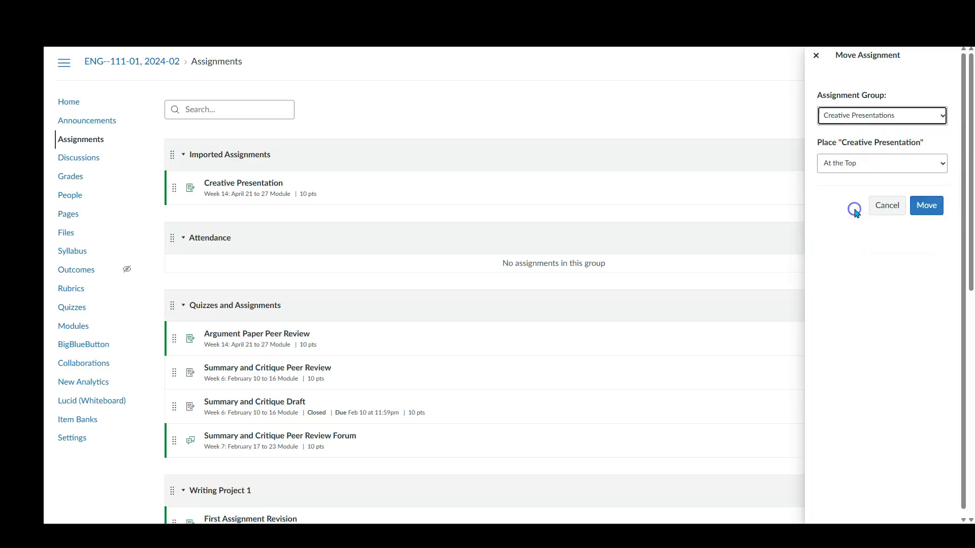
pyautogui.click(924, 205)
pyautogui.scroll(-2, 356, 226)
pyautogui.scroll(1, 402, 228)
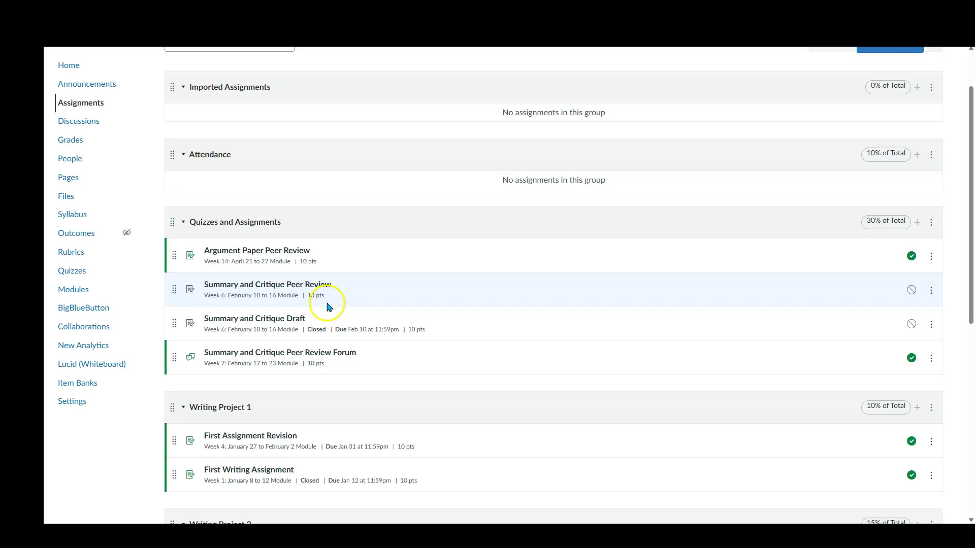
pyautogui.scroll(-4, 459, 294)
pyautogui.scroll(2, 364, 252)
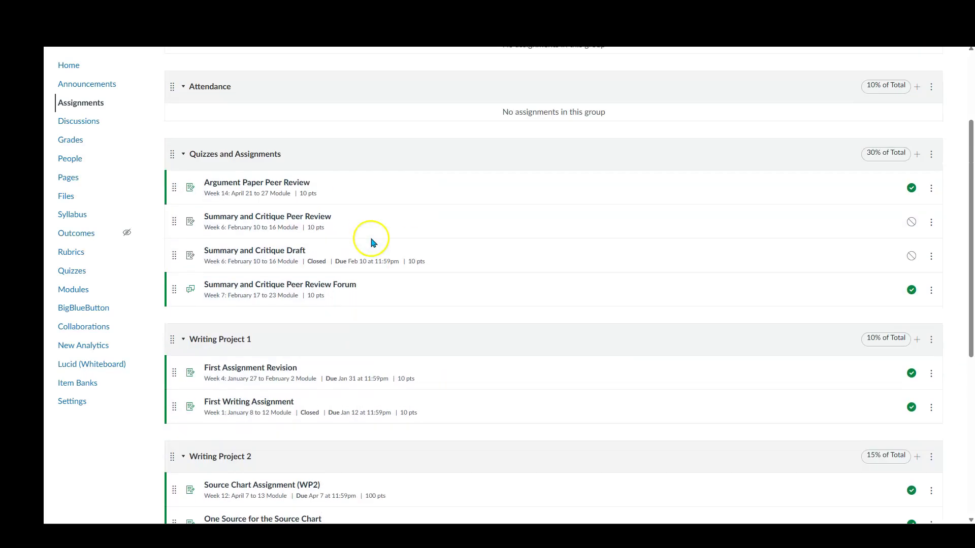
pyautogui.scroll(2, 305, 244)
pyautogui.scroll(-8, 344, 287)
pyautogui.scroll(3, 345, 289)
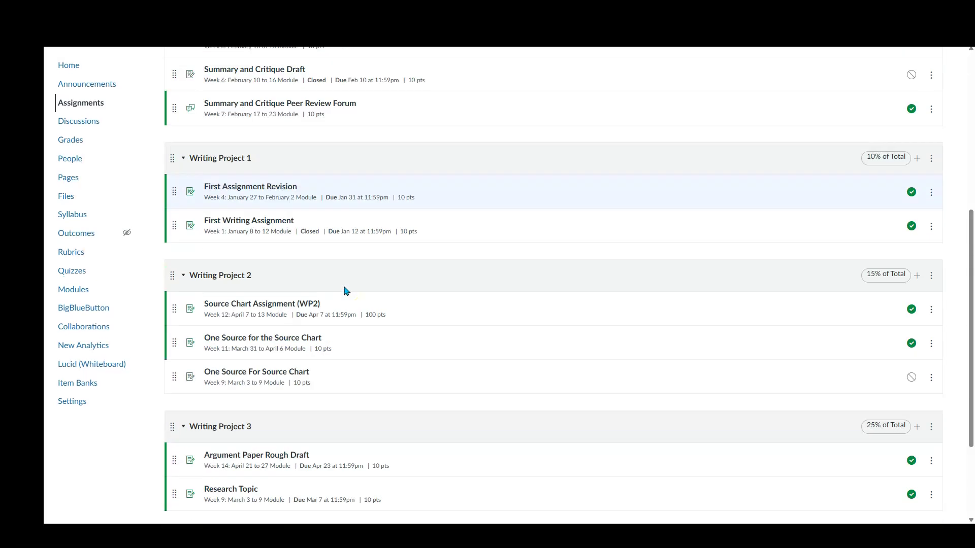
pyautogui.scroll(6, 344, 291)
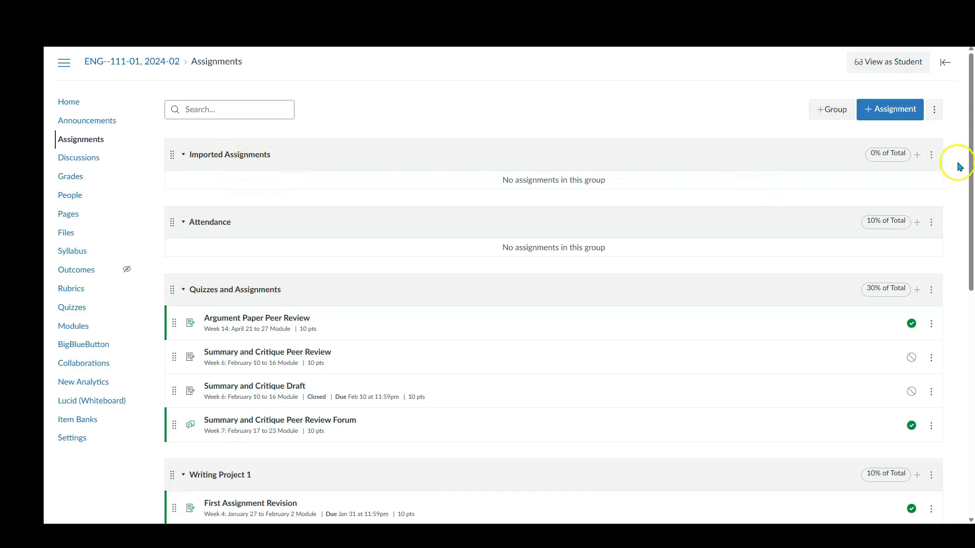
# Delete the empty Imported Assignments group so only the six weighted groups remain.
pyautogui.click(932, 155)
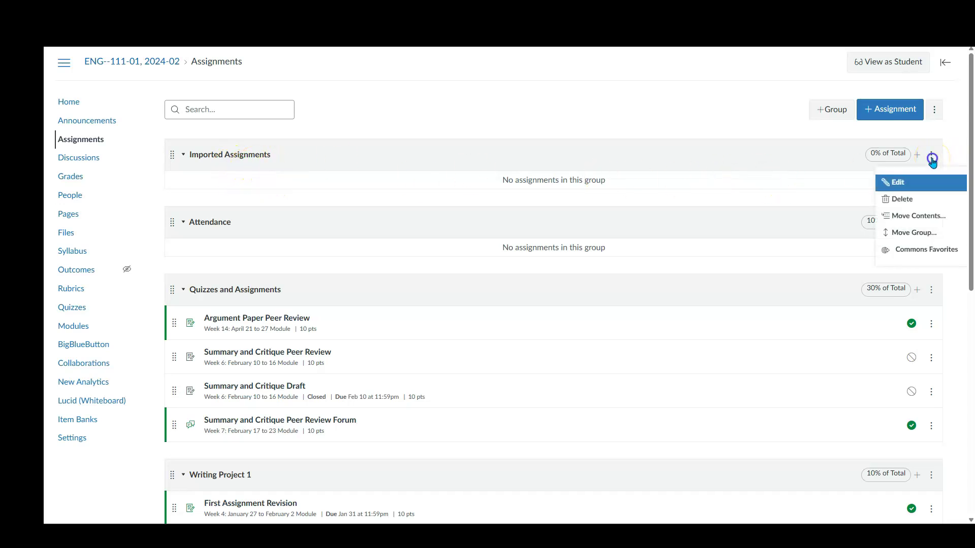
pyautogui.click(889, 203)
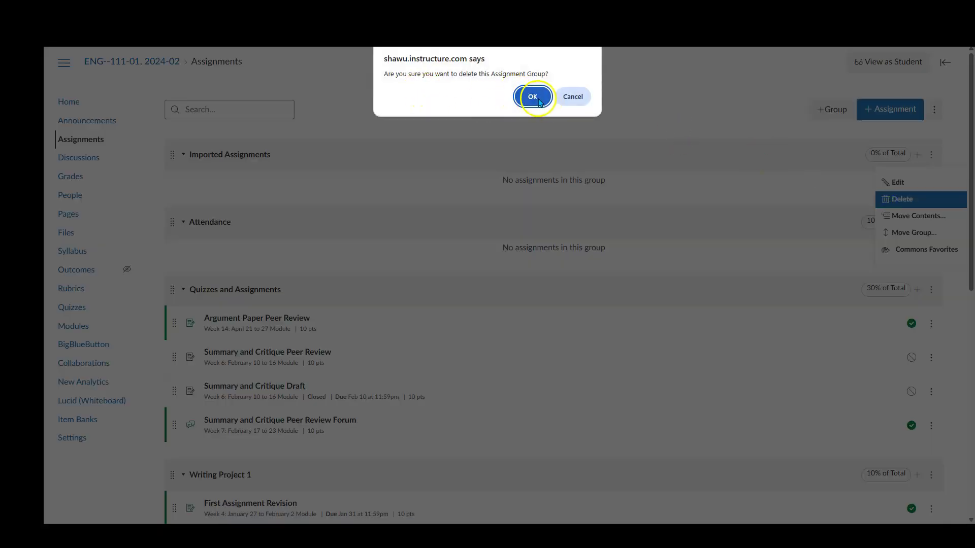
pyautogui.click(539, 101)
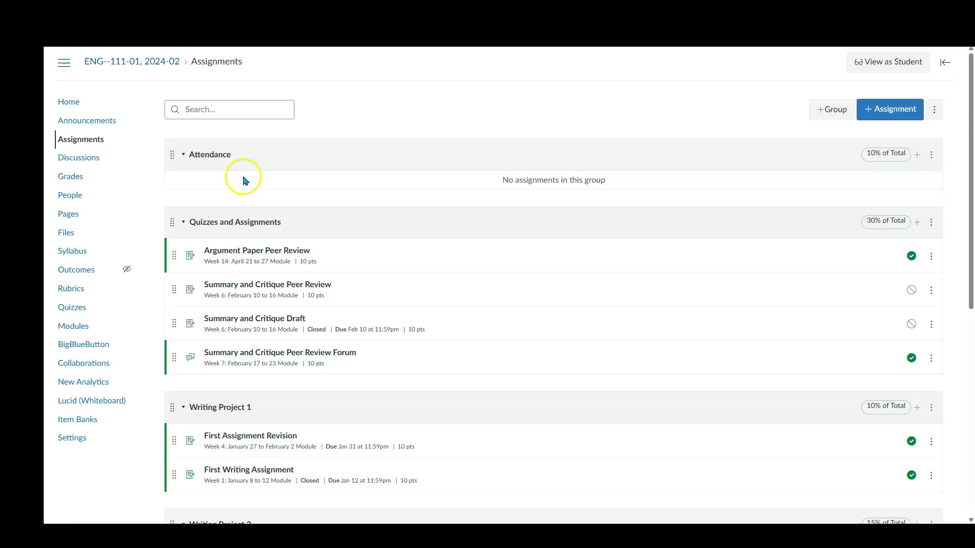
pyautogui.scroll(-1, 541, 121)
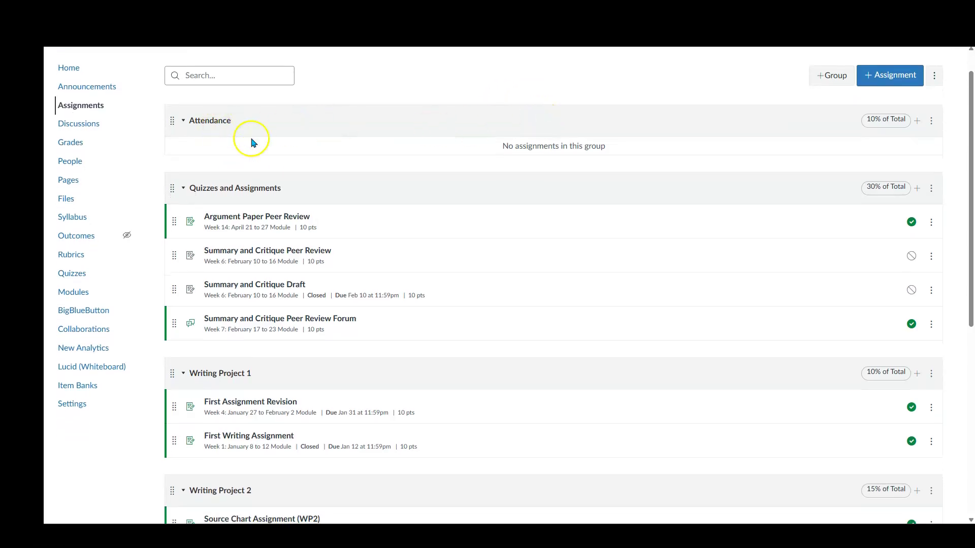
pyautogui.scroll(-5, 359, 191)
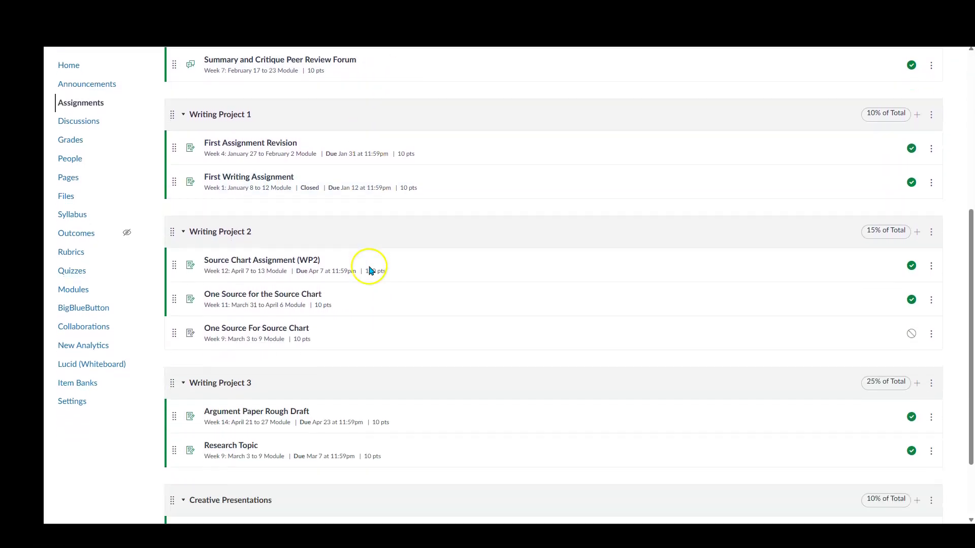
pyautogui.scroll(-2, 369, 270)
pyautogui.scroll(1, 528, 131)
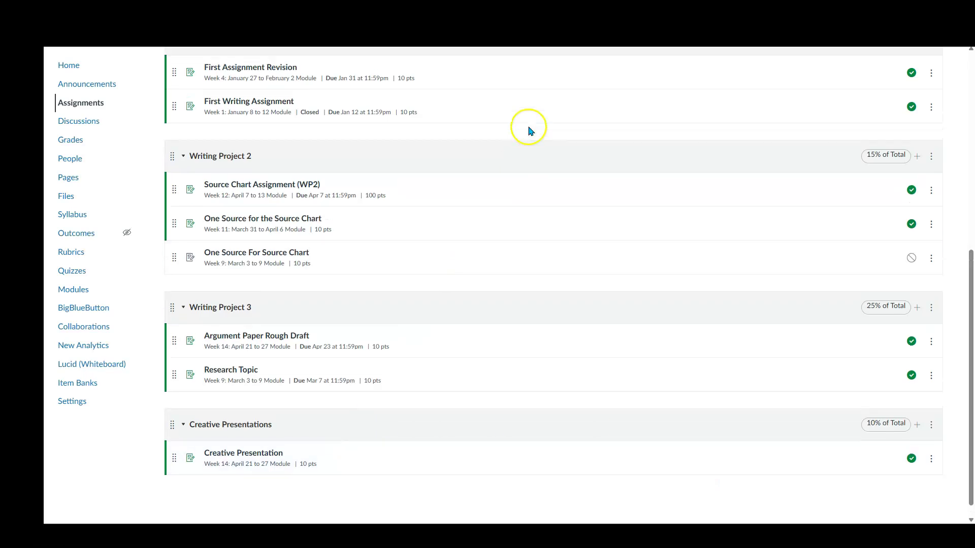
pyautogui.scroll(7, 528, 131)
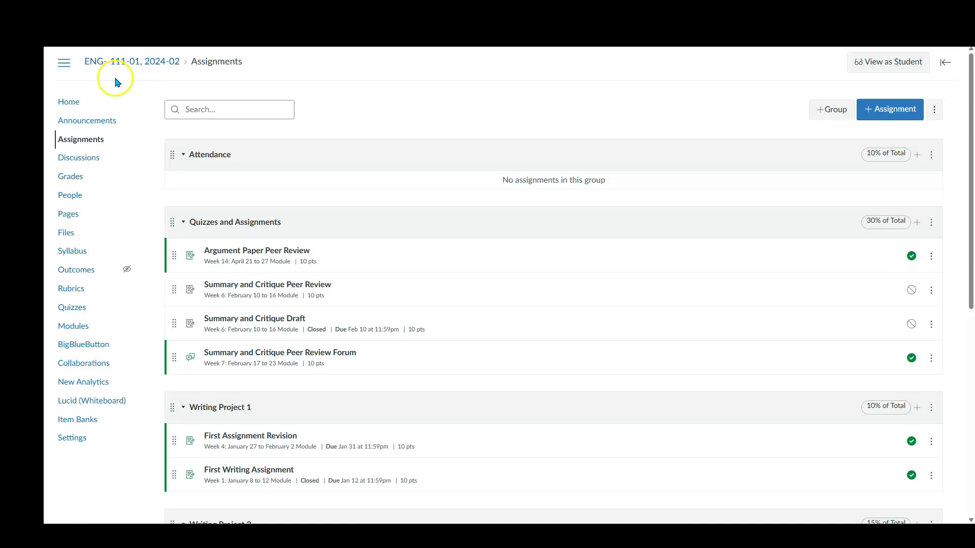
# Open the course Gradebook and scroll through the assignment and weighted group columns, from Attendance to Creative Presentations.
pyautogui.click(71, 176)
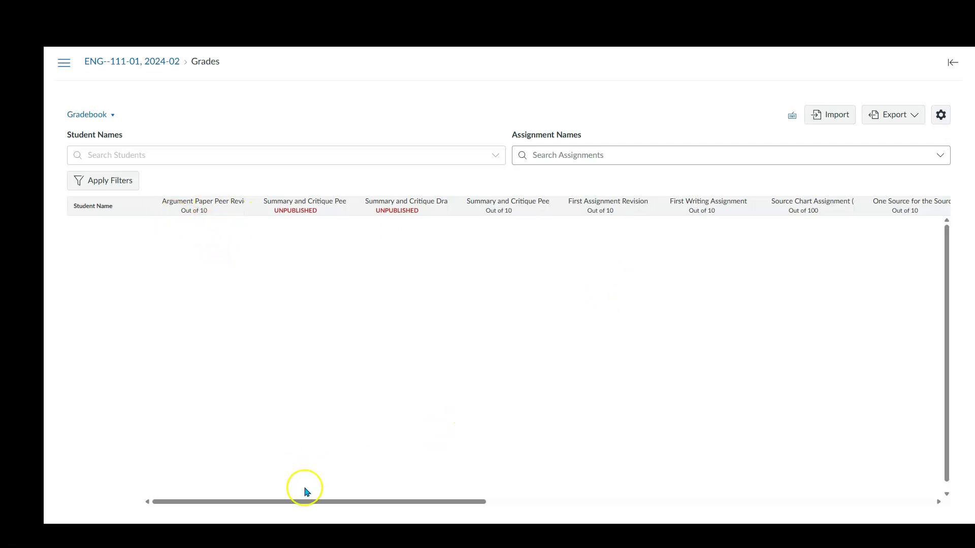
pyautogui.moveTo(300, 502); pyautogui.dragTo(786, 499)
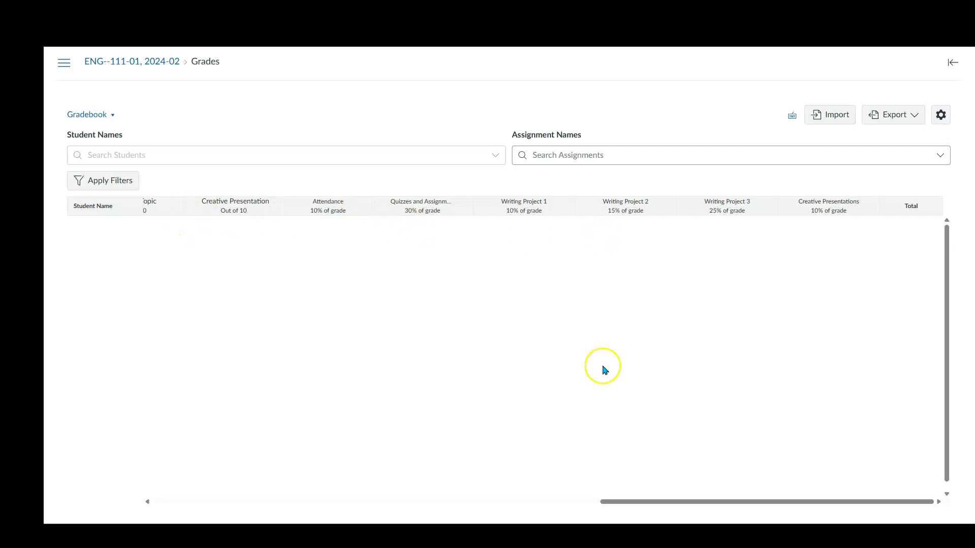
pyautogui.moveTo(720, 510); pyautogui.dragTo(214, 500)
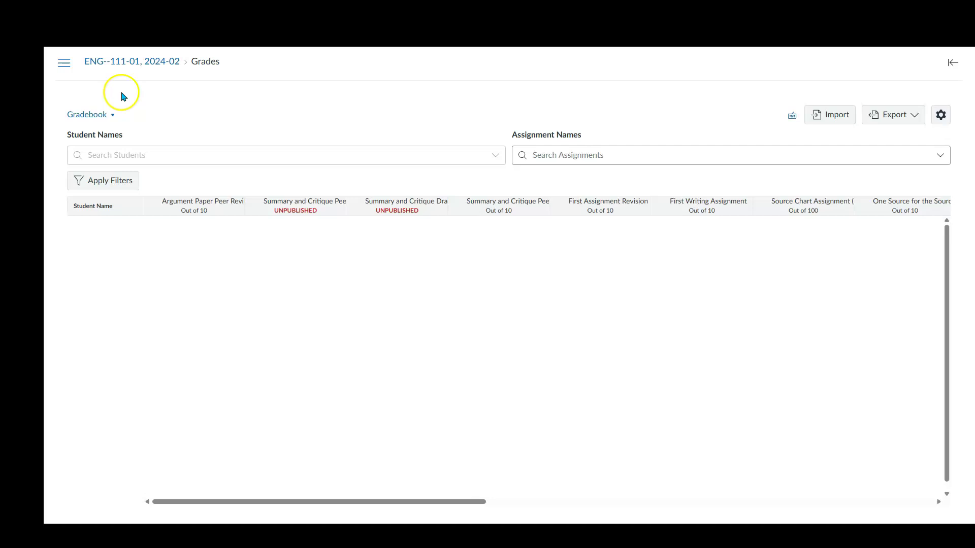
# Back on the Assignments page, move Summary and Critique Peer Review above Argument Paper Peer Review.
pyautogui.click(64, 62)
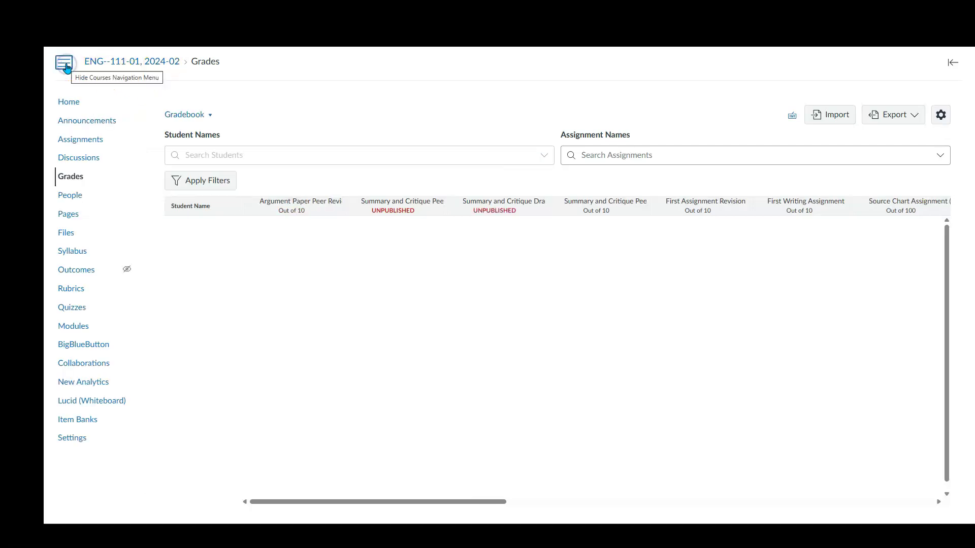
pyautogui.click(82, 138)
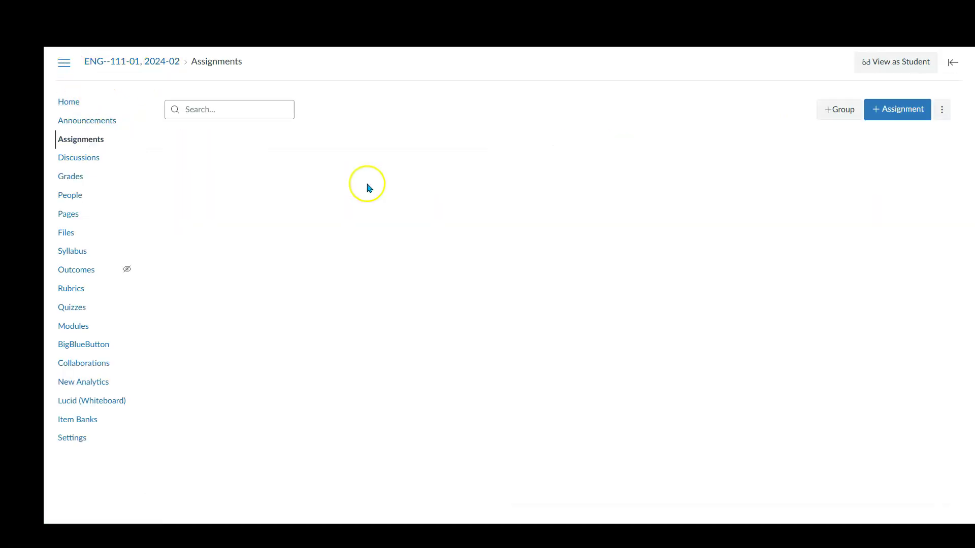
pyautogui.scroll(-2, 426, 246)
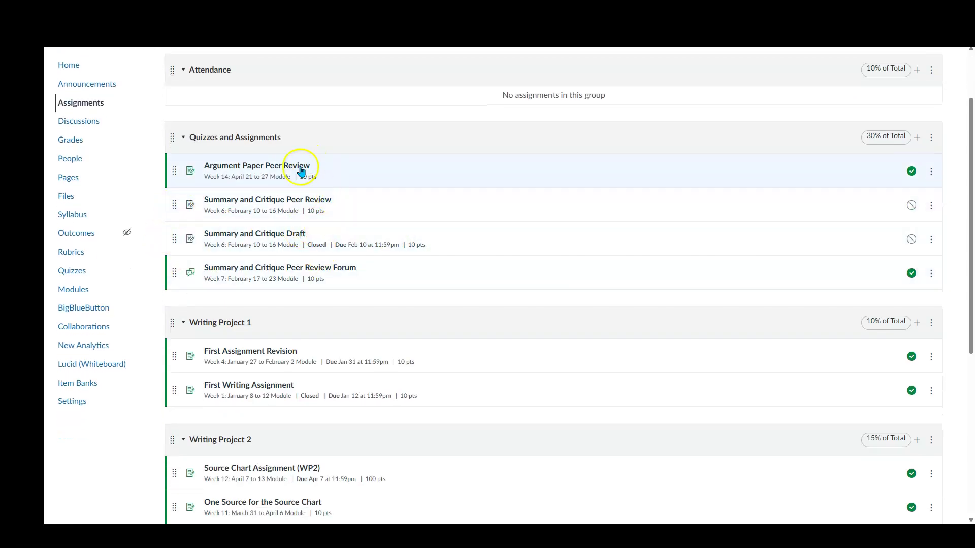
pyautogui.moveTo(173, 210); pyautogui.dragTo(174, 176)
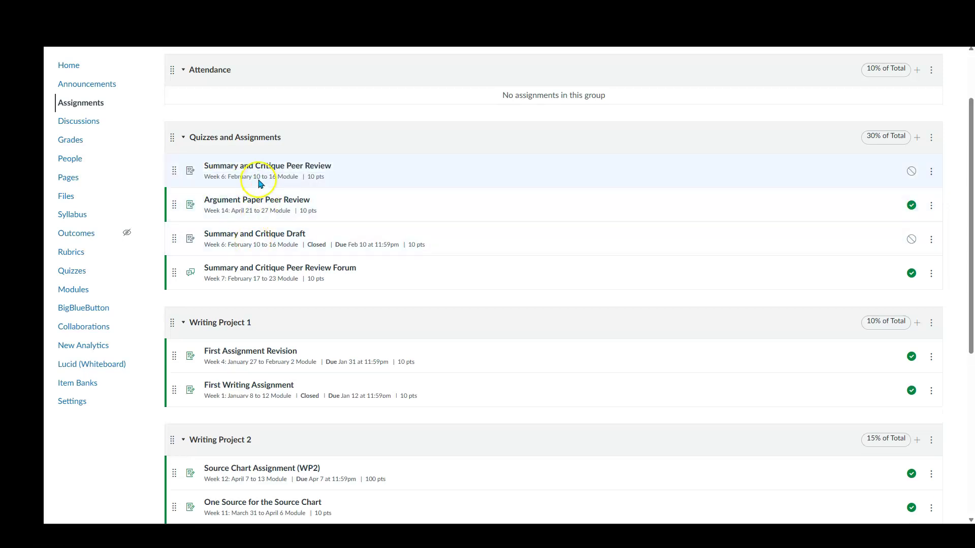
# Move the Attendance group to the bottom of the assignment group list.
pyautogui.scroll(2, 355, 183)
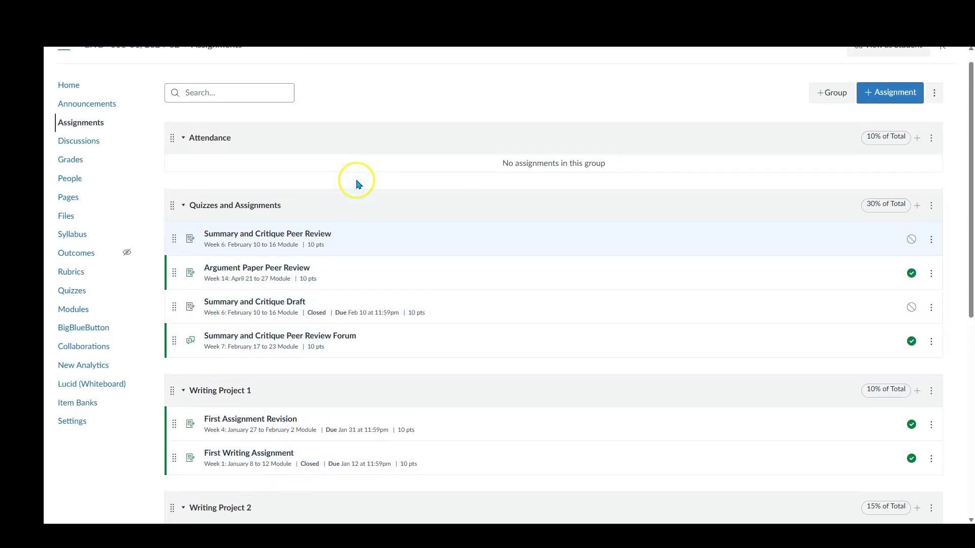
pyautogui.moveTo(172, 138); pyautogui.dragTo(168, 473)
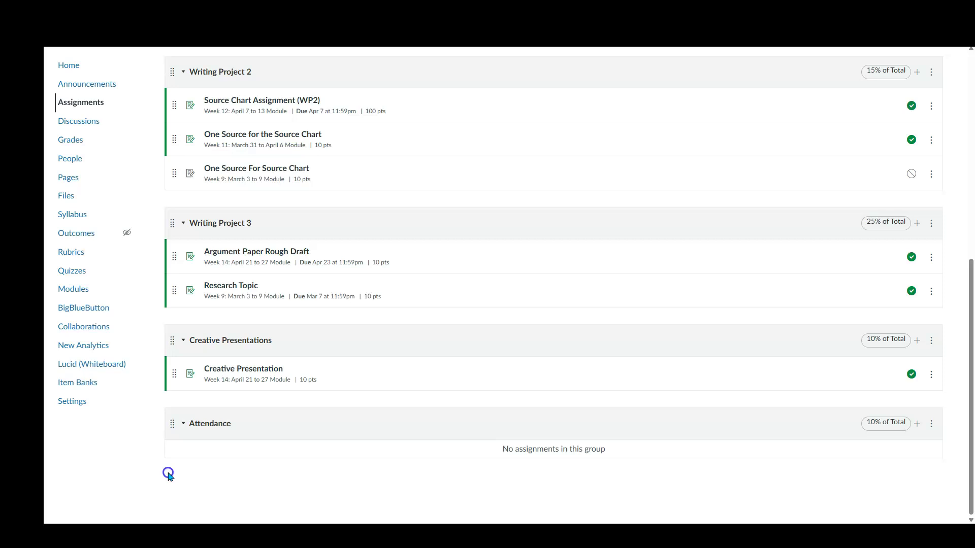
pyautogui.scroll(10, 209, 305)
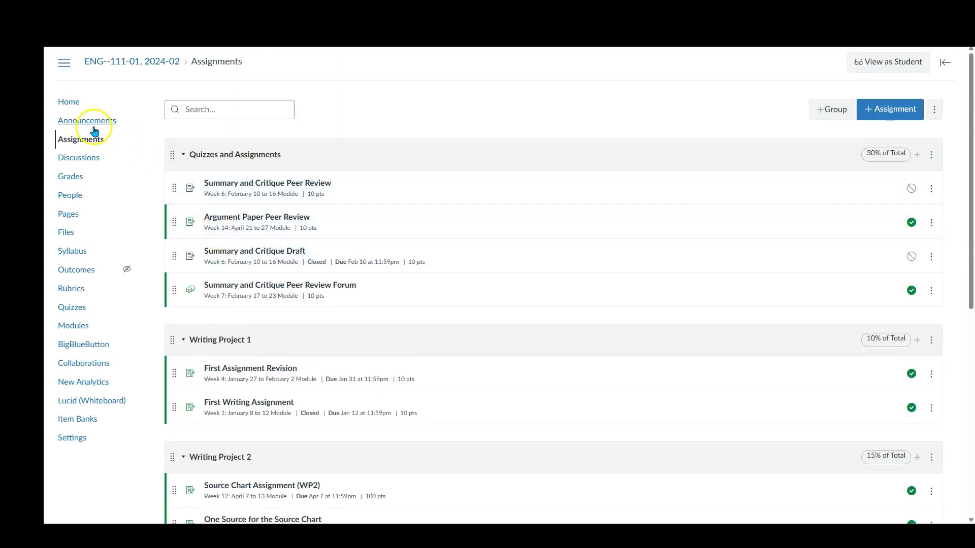
# Check in the Gradebook that the Attendance column now sits last, just before Total.
pyautogui.click(71, 177)
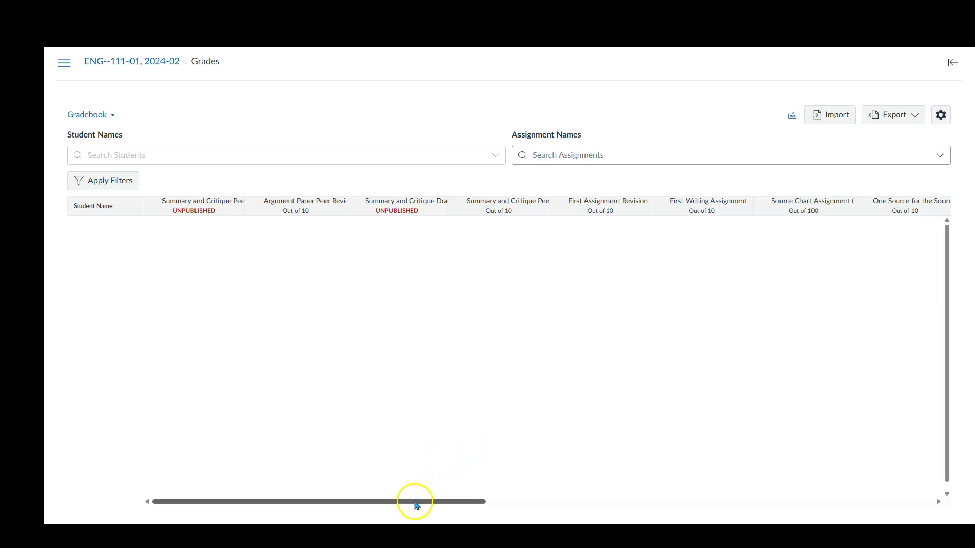
pyautogui.moveTo(414, 503); pyautogui.dragTo(933, 517)
pyautogui.moveTo(825, 209)
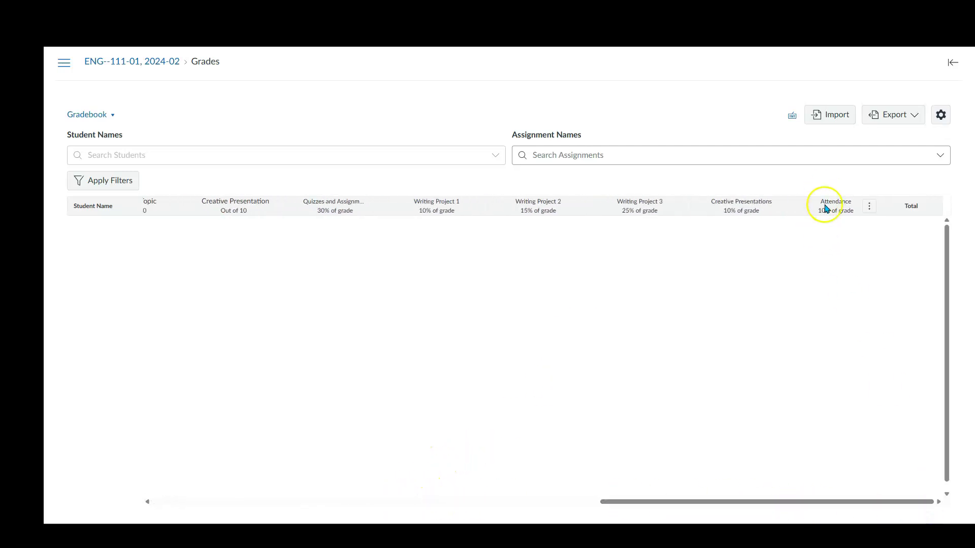
pyautogui.moveTo(806, 506); pyautogui.dragTo(340, 482)
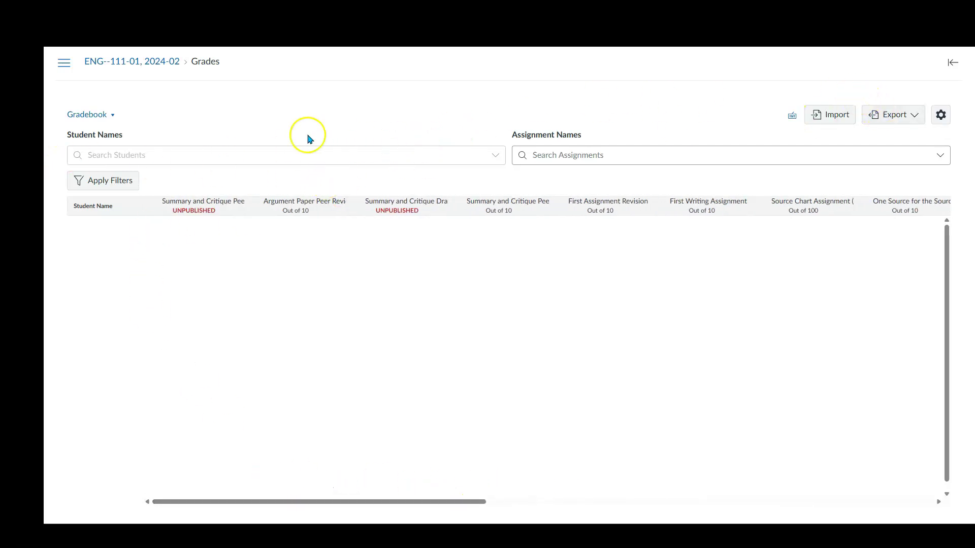
pyautogui.click(58, 64)
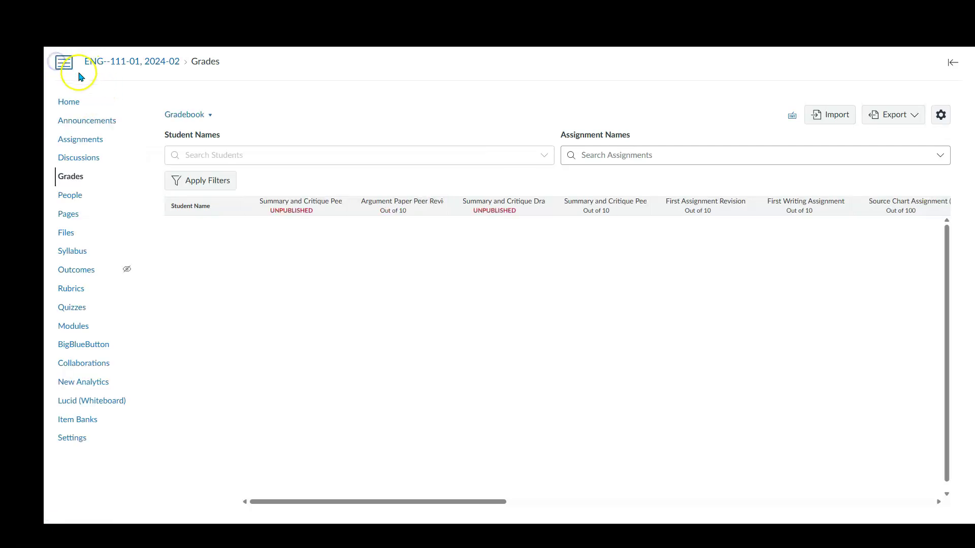
# On the Assignments page, move the empty Attendance group back above Quizzes and Assignments.
pyautogui.click(95, 144)
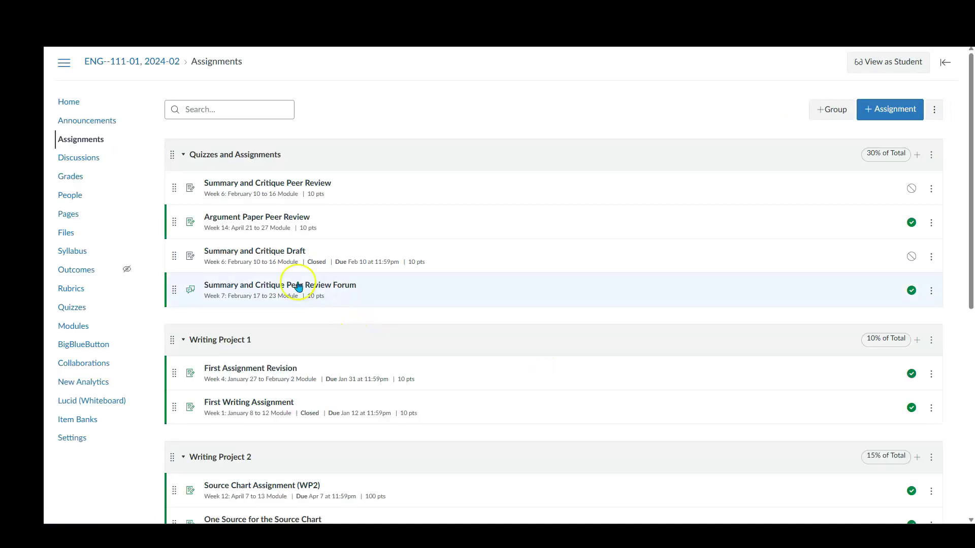
pyautogui.scroll(-6, 305, 285)
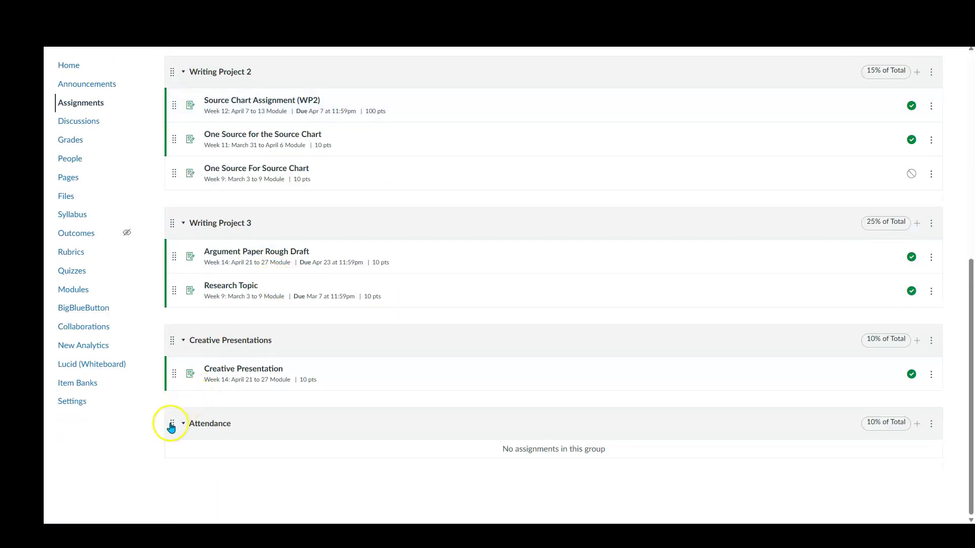
pyautogui.moveTo(172, 429); pyautogui.dragTo(174, 149)
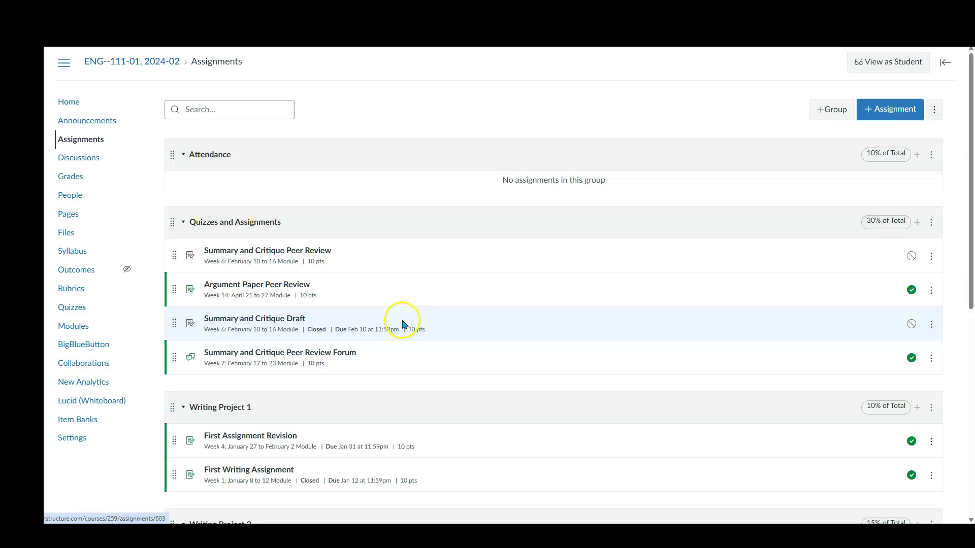